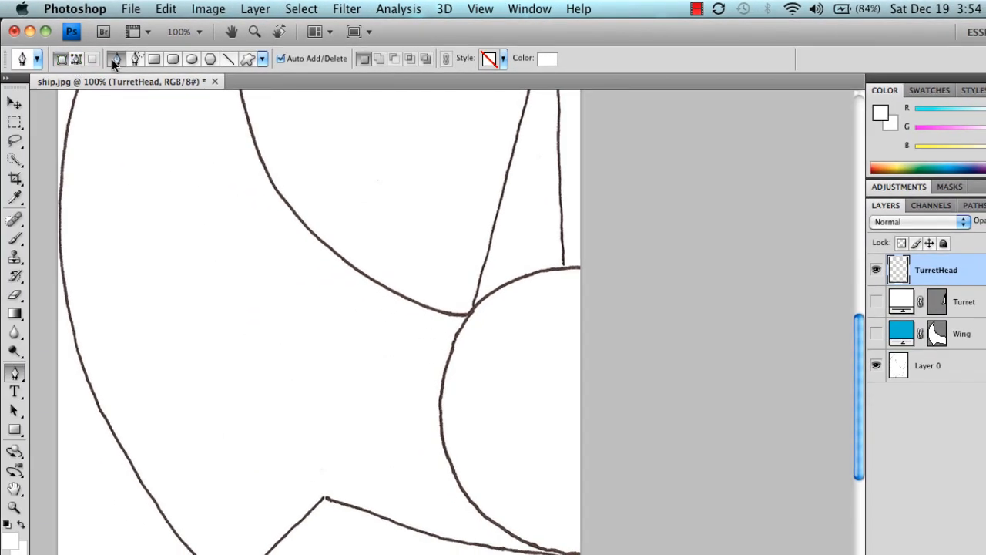
- Set the shape fill colour for the TurretHead layer to turquoise, RGB 28, 235, 189
{"action": "left_click", "coordinate": [547, 58]}
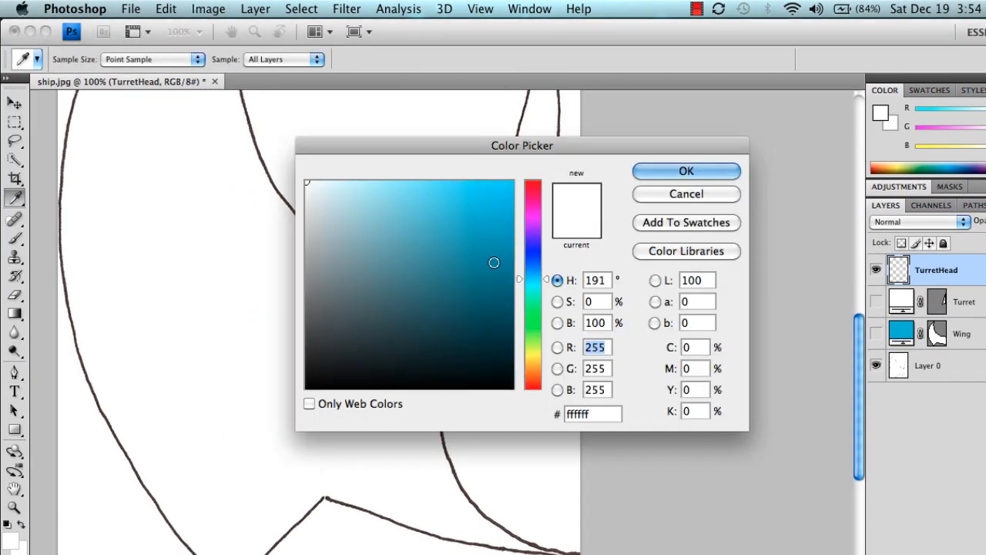
{"action": "left_click", "coordinate": [521, 282]}
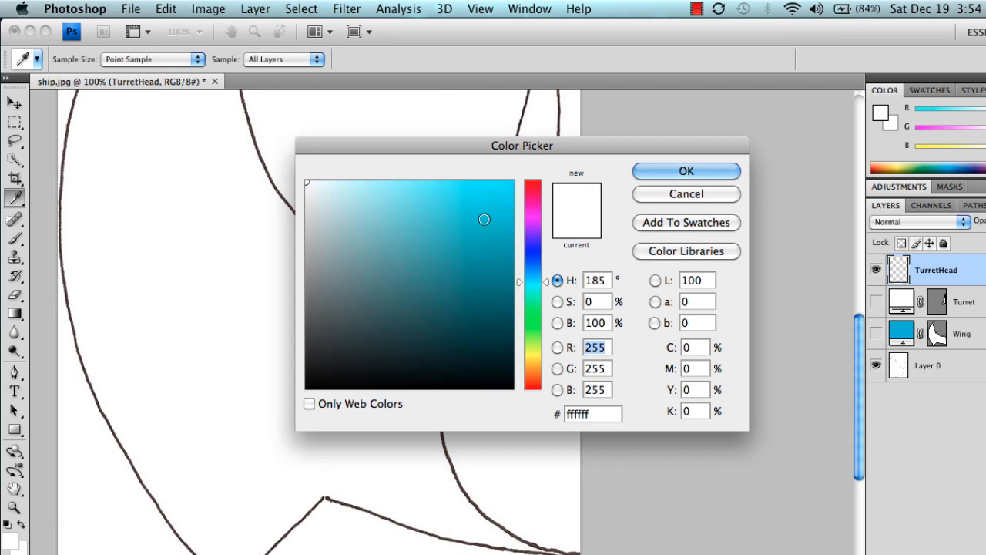
{"action": "left_click", "coordinate": [489, 191]}
{"action": "mouse_move", "coordinate": [489, 192]}
{"action": "left_mouse_down"}
{"action": "mouse_move", "coordinate": [488, 182]}
{"action": "mouse_move", "coordinate": [487, 190]}
{"action": "left_mouse_up"}
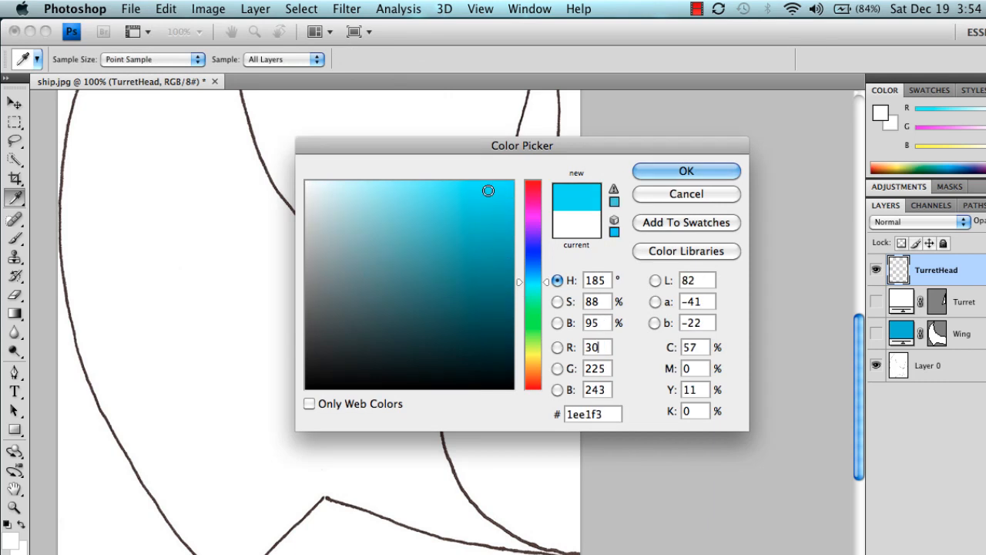
{"action": "left_click", "coordinate": [520, 282]}
{"action": "left_click_drag", "start_coordinate": [521, 281], "coordinate": [518, 290]}
{"action": "mouse_move", "coordinate": [477, 192]}
{"action": "left_mouse_down"}
{"action": "mouse_move", "coordinate": [504, 207]}
{"action": "mouse_move", "coordinate": [488, 206]}
{"action": "mouse_move", "coordinate": [495, 193]}
{"action": "left_mouse_up"}
{"action": "left_click", "coordinate": [651, 171]}
{"action": "key", "text": "p"}
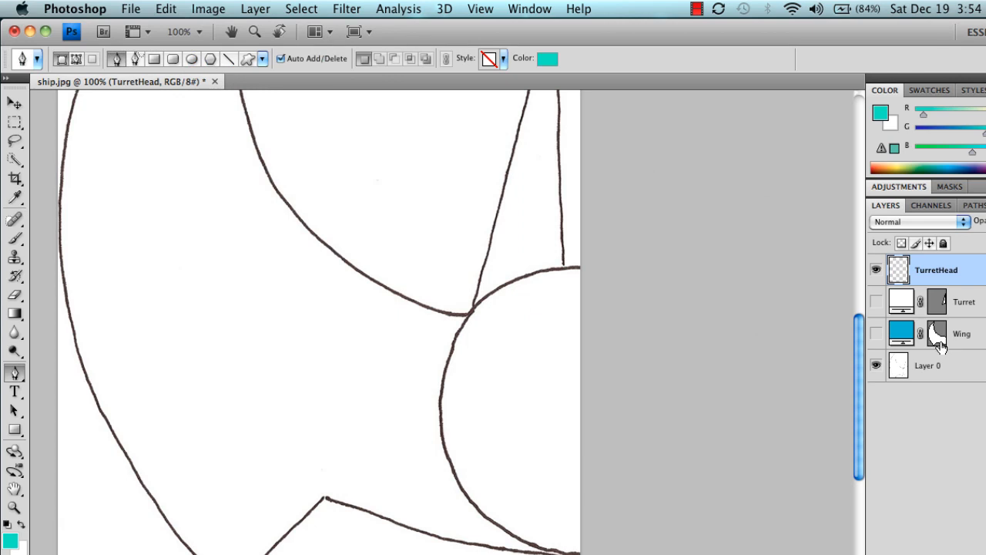
- Trace the half-circle turret head with the Pen tool along the sketch outline and close it along the canvas edge as a filled shape
{"action": "mouse_move", "coordinate": [941, 345]}
{"action": "left_click", "coordinate": [580, 267]}
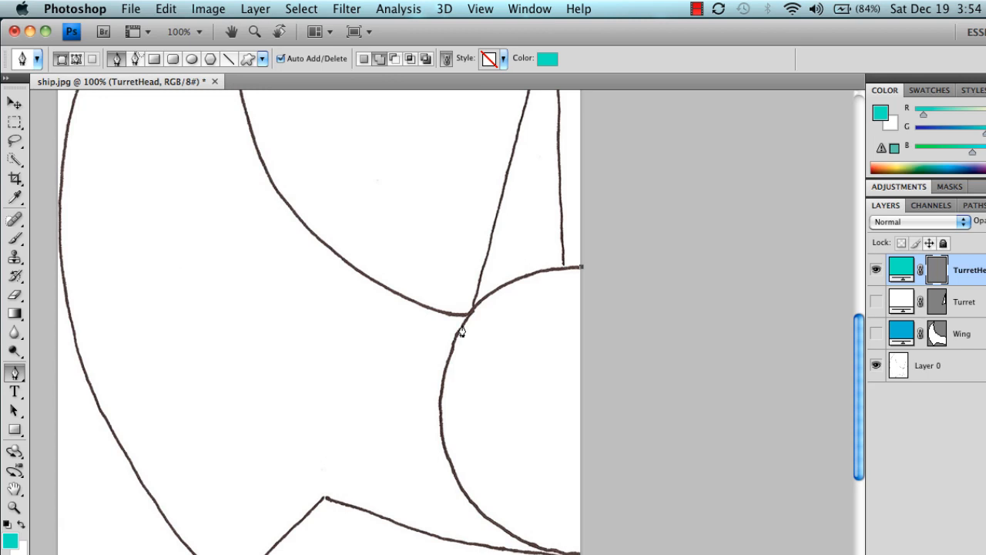
{"action": "left_click_drag", "start_coordinate": [461, 327], "coordinate": [423, 386]}
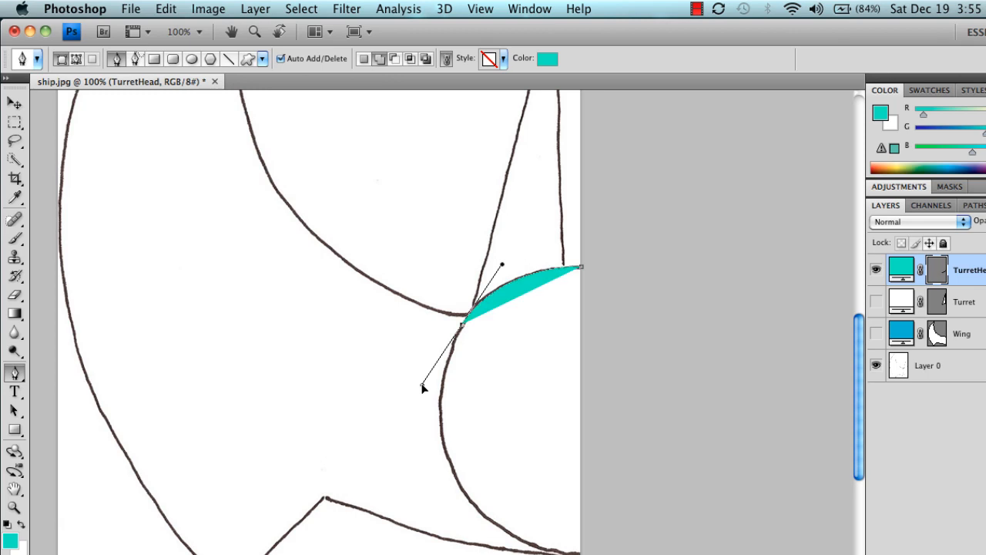
{"action": "left_click", "coordinate": [462, 327]}
{"action": "left_click_drag", "start_coordinate": [445, 450], "coordinate": [455, 502]}
{"action": "left_click", "coordinate": [445, 451]}
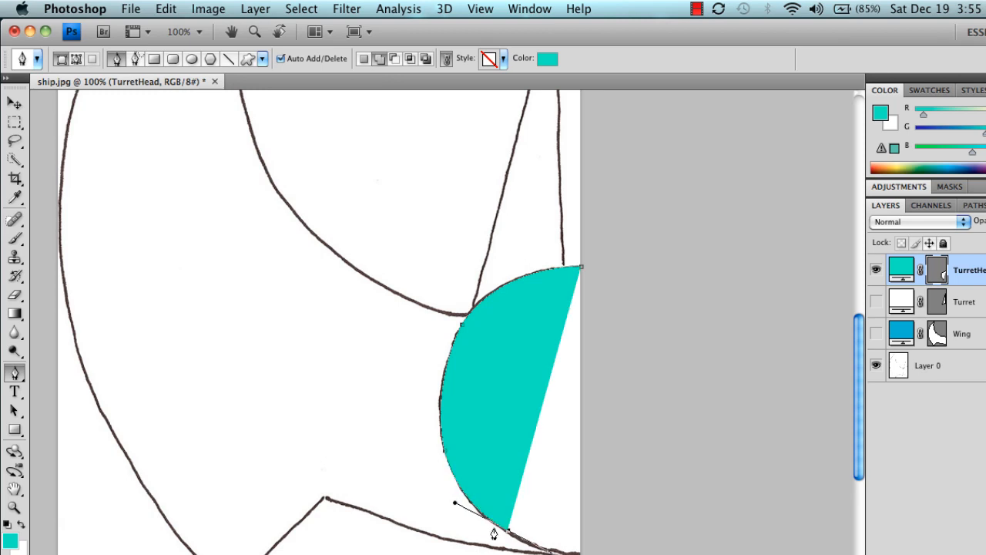
{"action": "left_click", "coordinate": [507, 532], "text": "alt"}
{"action": "left_click_drag", "start_coordinate": [581, 553], "coordinate": [614, 554]}
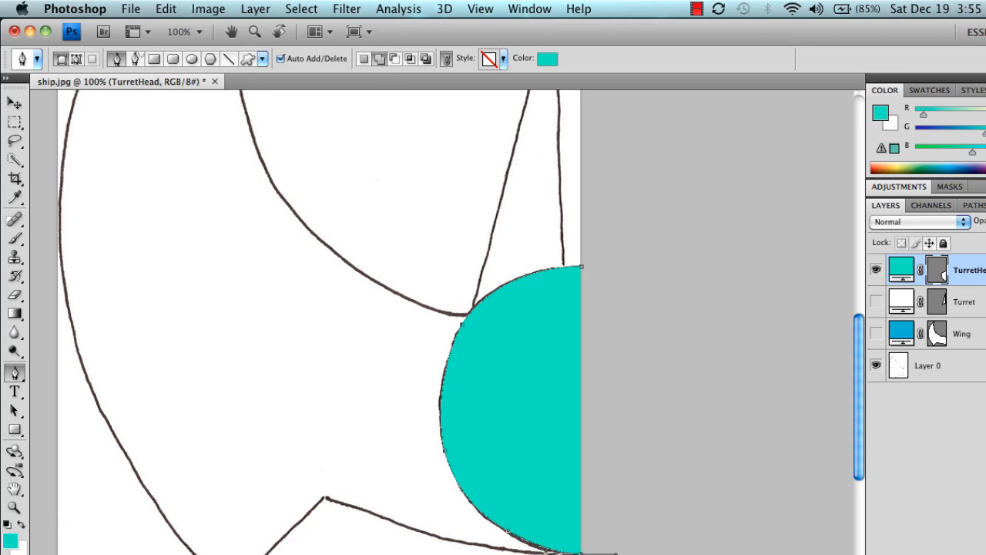
{"action": "left_click", "coordinate": [581, 272]}
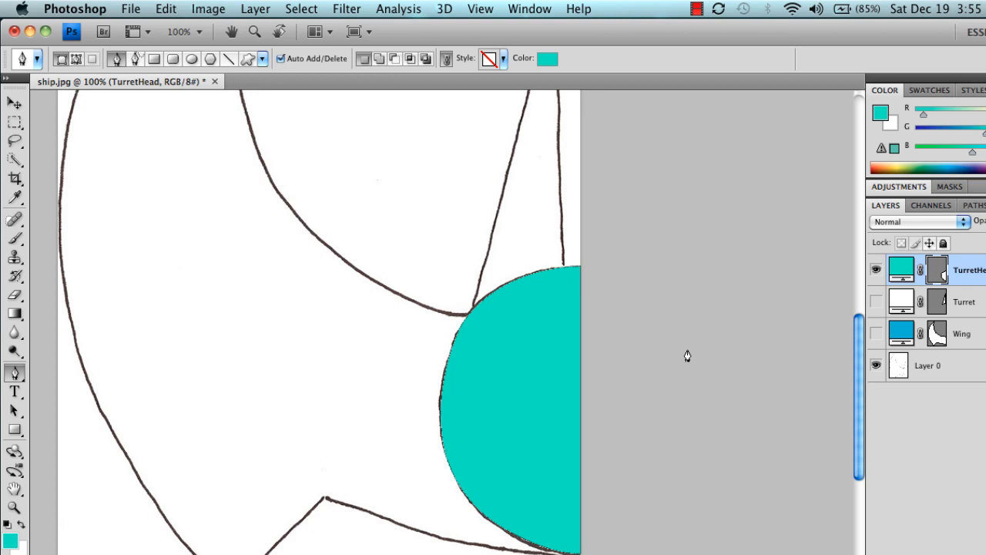
- Make the Turret and Wing layers visible and hide the Layer 0 sketch
{"action": "left_click", "coordinate": [875, 301]}
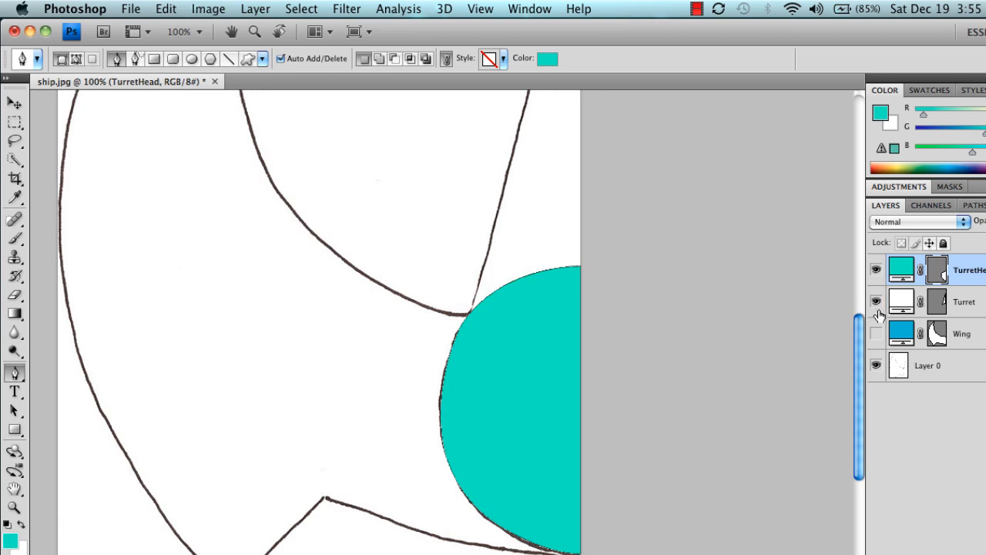
{"action": "left_click", "coordinate": [877, 333]}
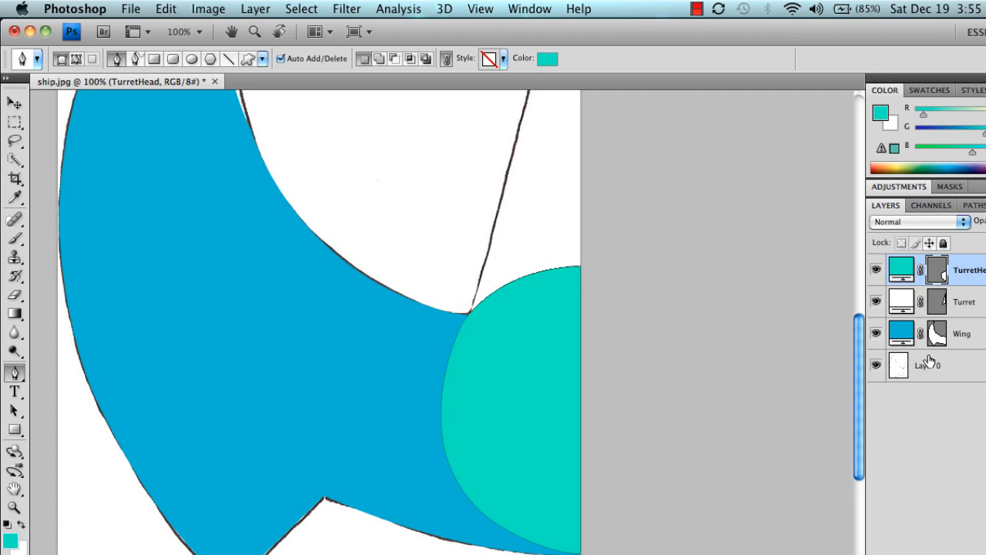
{"action": "left_click", "coordinate": [876, 366]}
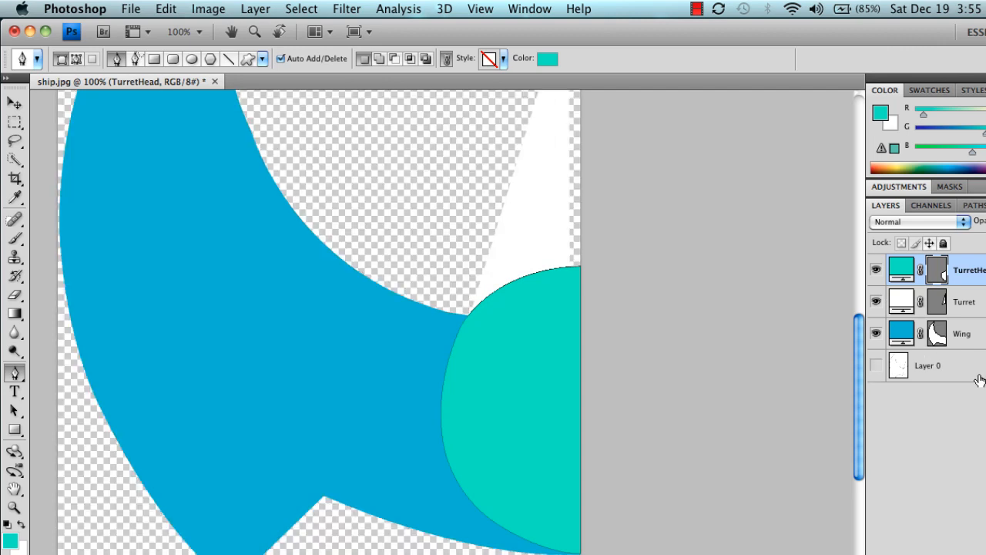
- Examine the traced shapes overall and up close where the wing meets the turret head, with Layer 0 selected so no path outline shows
{"action": "key", "text": "super+minus"}
{"action": "key", "text": "super+minus"}
{"action": "key", "text": "super+equal"}
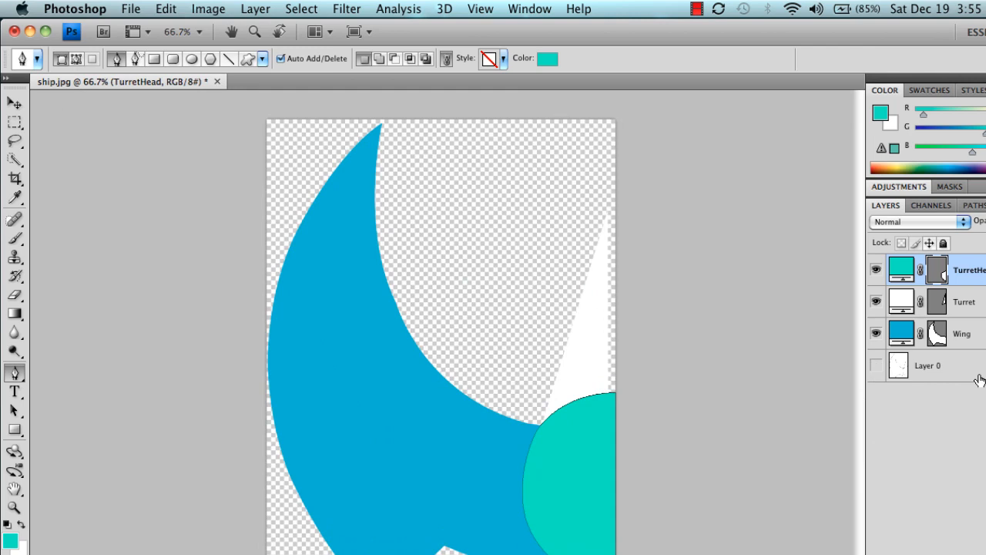
{"action": "left_click", "coordinate": [955, 376]}
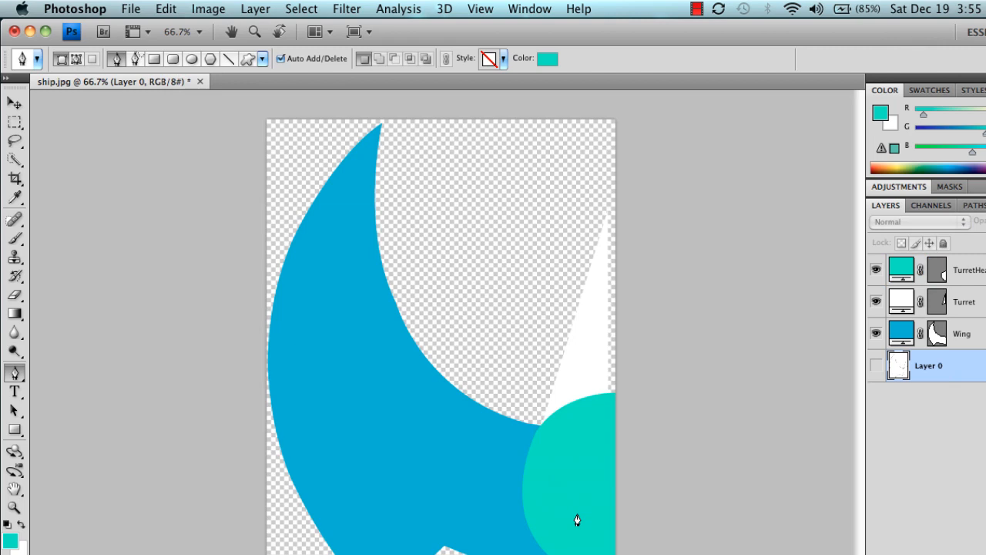
{"action": "key", "text": "super+equal"}
{"action": "key", "text": "super+equal"}
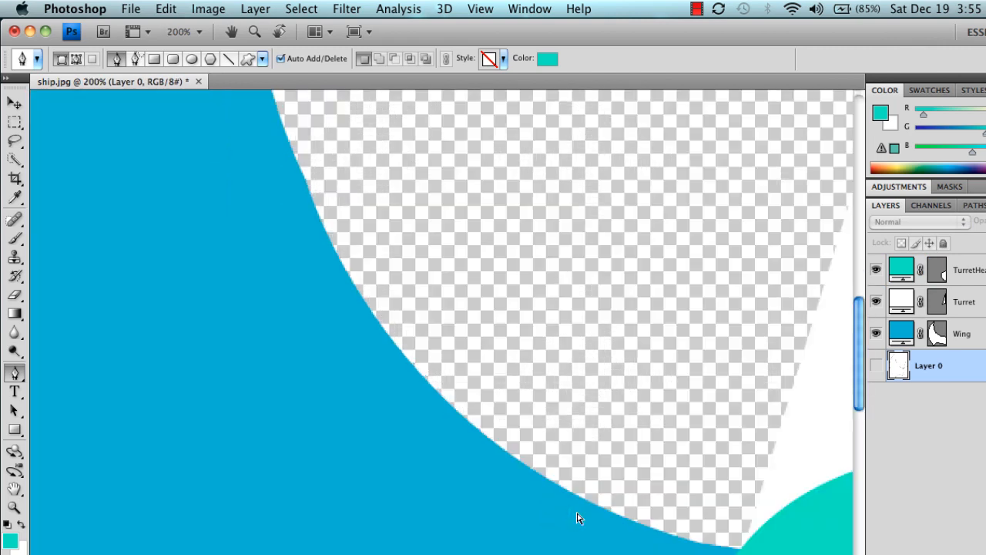
{"action": "left_click_drag", "start_coordinate": [575, 519], "coordinate": [341, 131]}
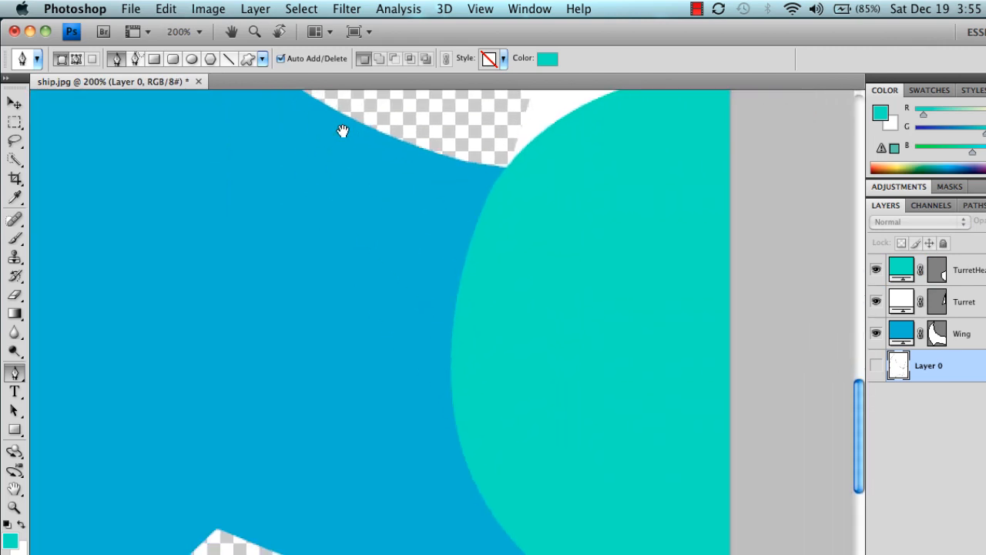
{"action": "key", "text": "super+minus"}
{"action": "key", "text": "super+minus"}
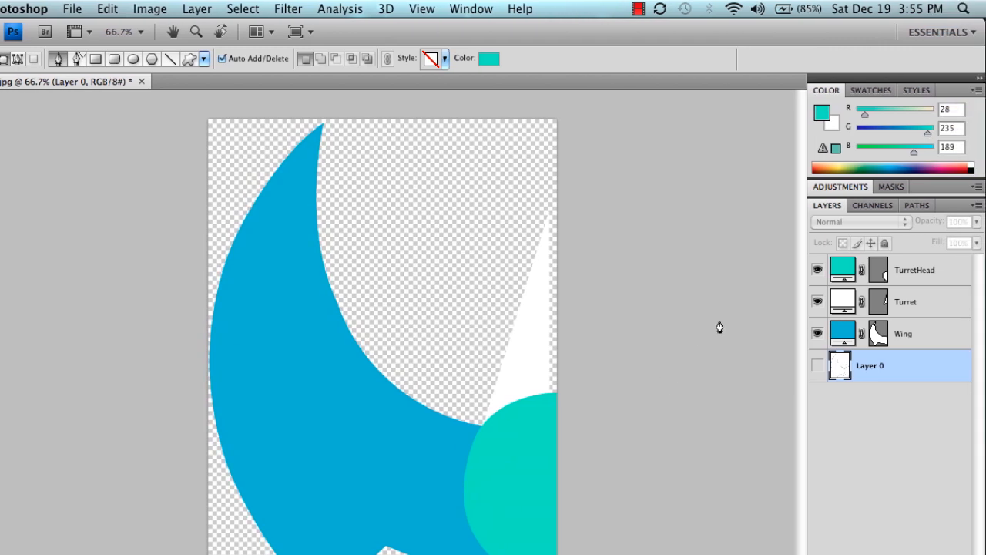
{"action": "left_click", "coordinate": [920, 336]}
{"action": "left_click", "coordinate": [903, 277], "text": "shift"}
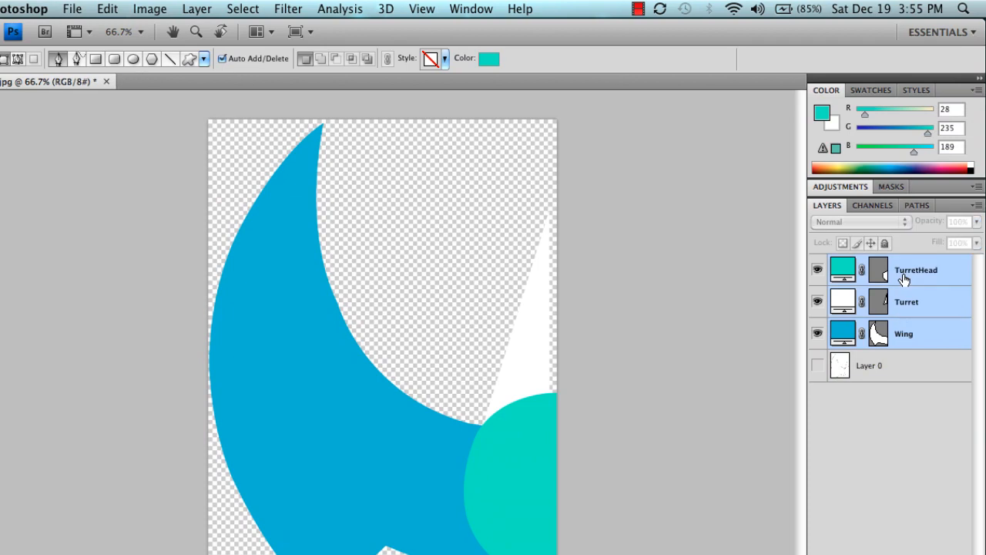
{"action": "left_click", "coordinate": [895, 341]}
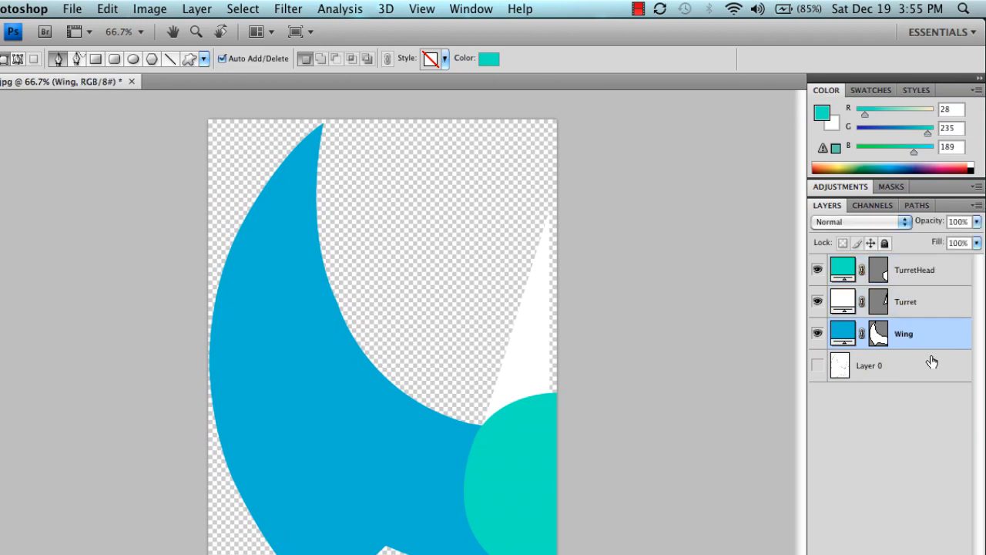
{"action": "right_click", "coordinate": [939, 329]}
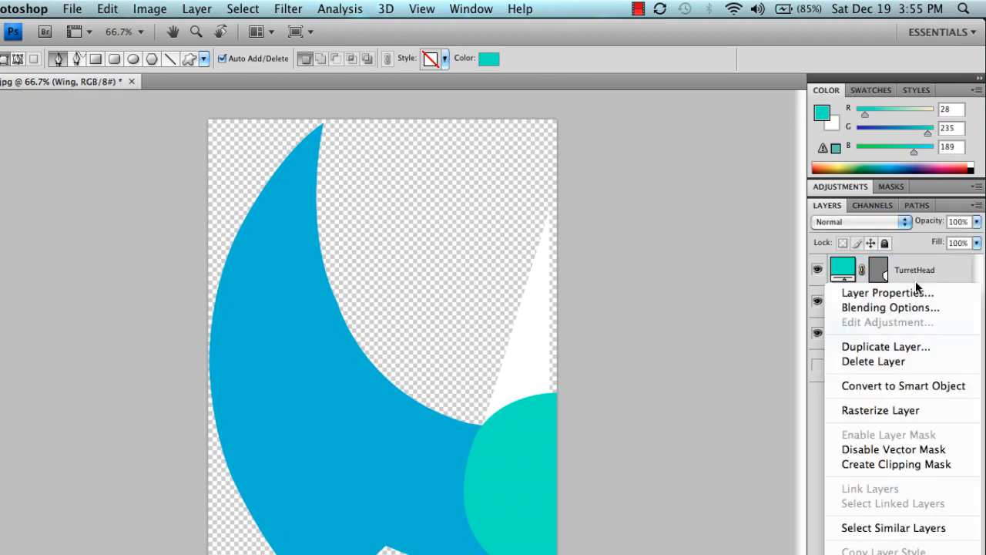
{"action": "left_click", "coordinate": [911, 308]}
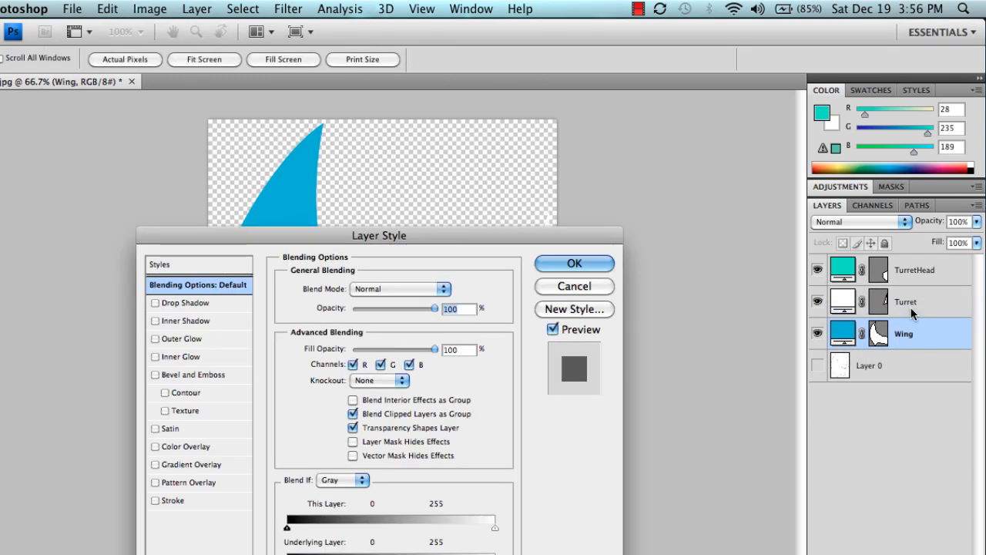
{"action": "key", "text": "Escape"}
{"action": "key", "text": "p"}
- Enlarge the canvas to 650 pixels wide and 907 pixels high, keeping the centre anchor
{"action": "left_click", "coordinate": [150, 8]}
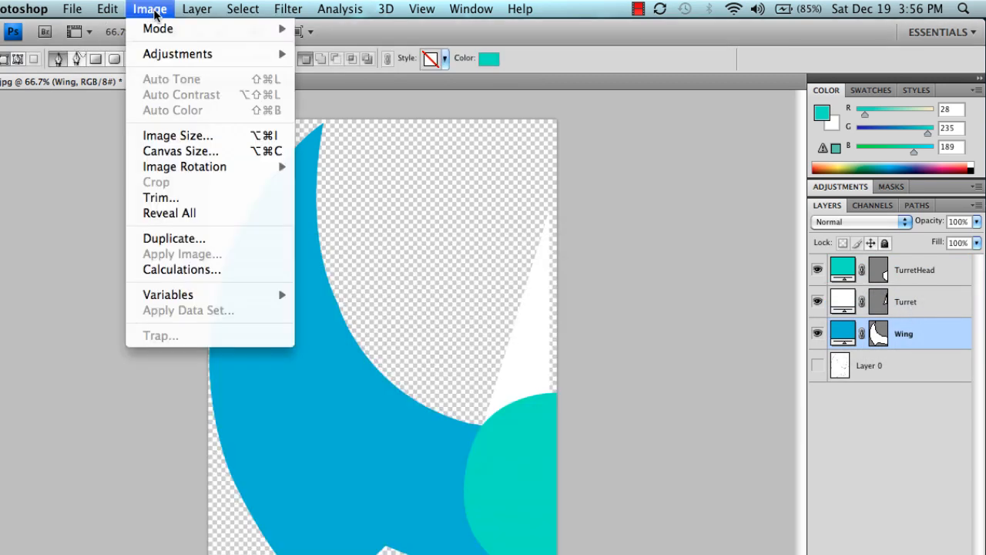
{"action": "left_click", "coordinate": [188, 151]}
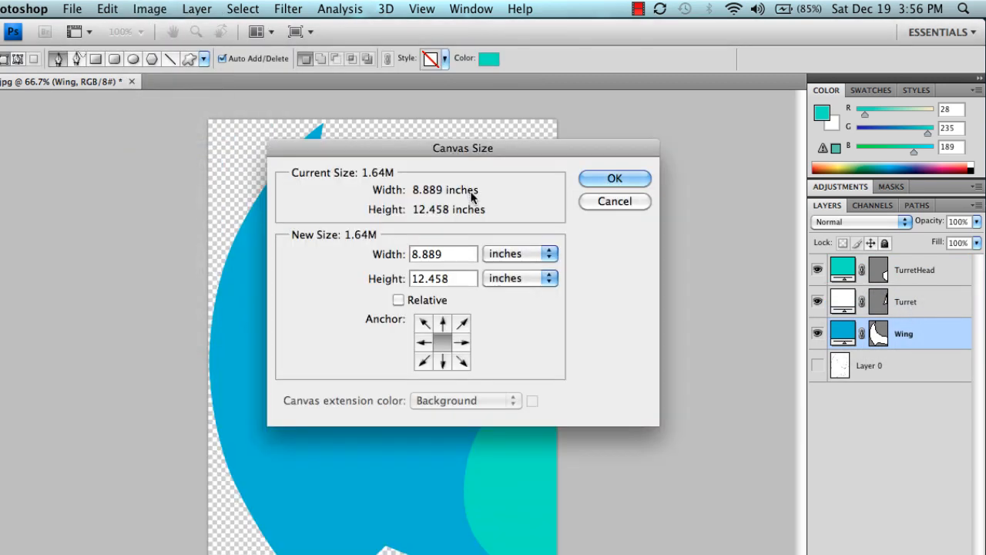
{"action": "left_click", "coordinate": [499, 255]}
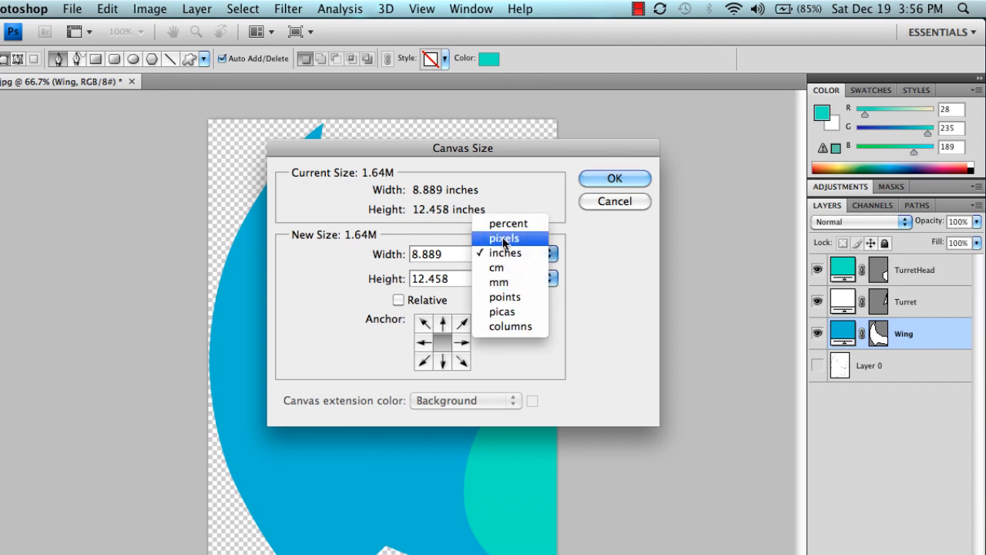
{"action": "left_click", "coordinate": [502, 239]}
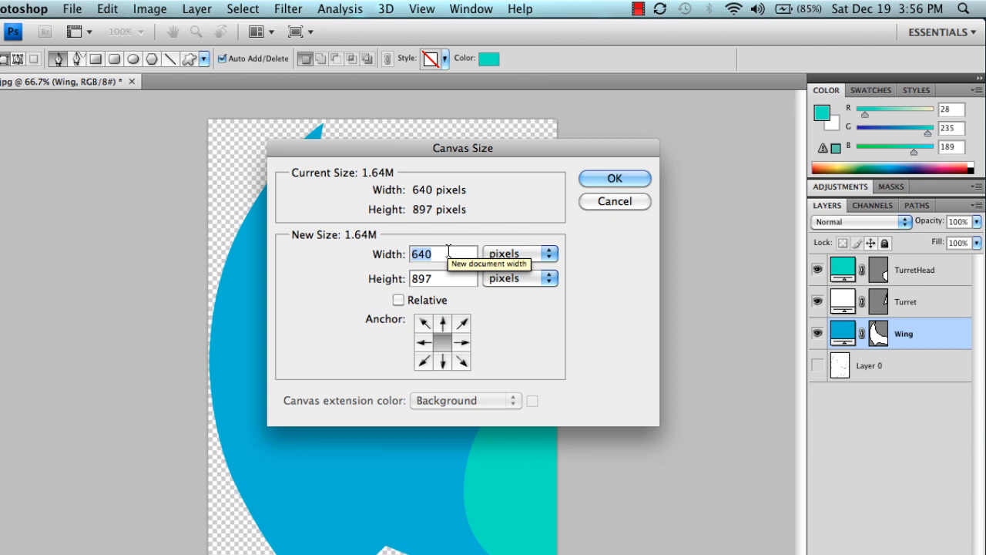
{"action": "type", "text": "658"}
{"action": "key", "text": "BackSpace"}
{"action": "type", "text": "0"}
{"action": "key", "text": "Tab"}
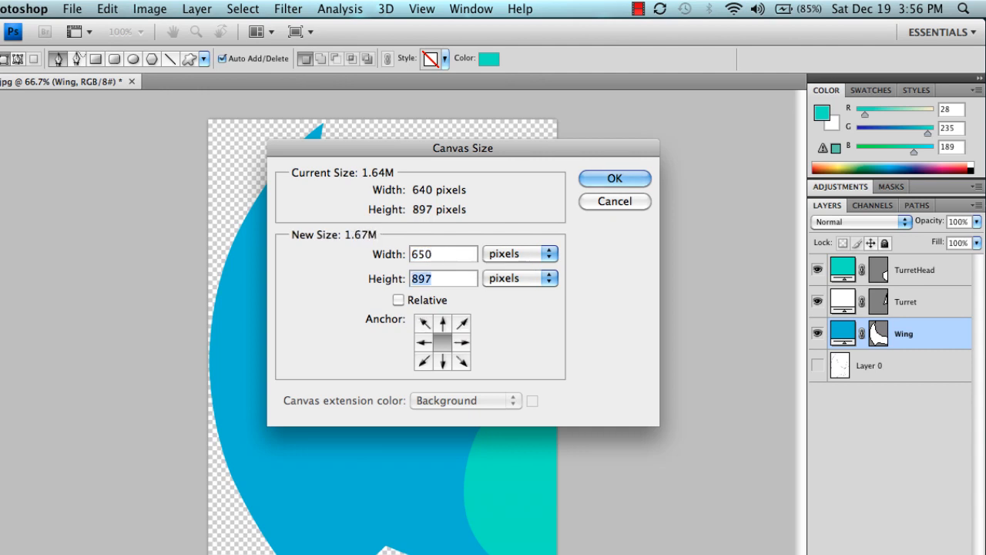
{"action": "type", "text": "907"}
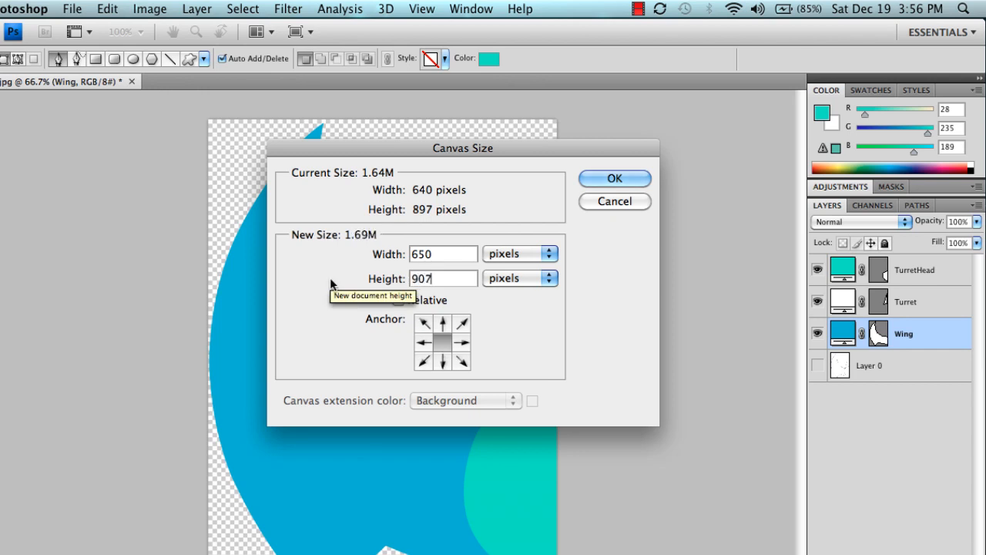
{"action": "key", "text": "Return"}
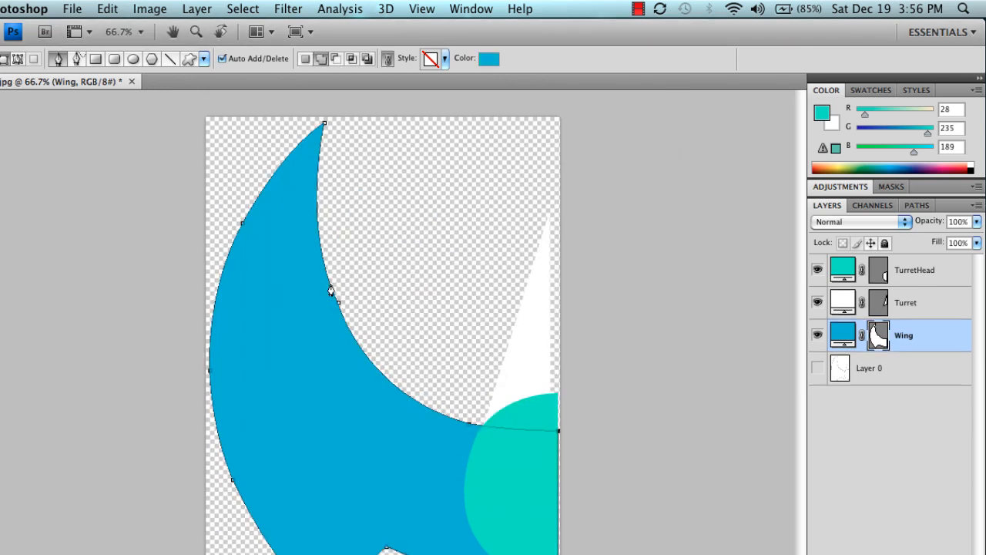
- Select the Wing, Turret and TurretHead layers together and move them slightly down within the enlarged canvas
{"action": "left_click", "coordinate": [927, 266], "text": "shift"}
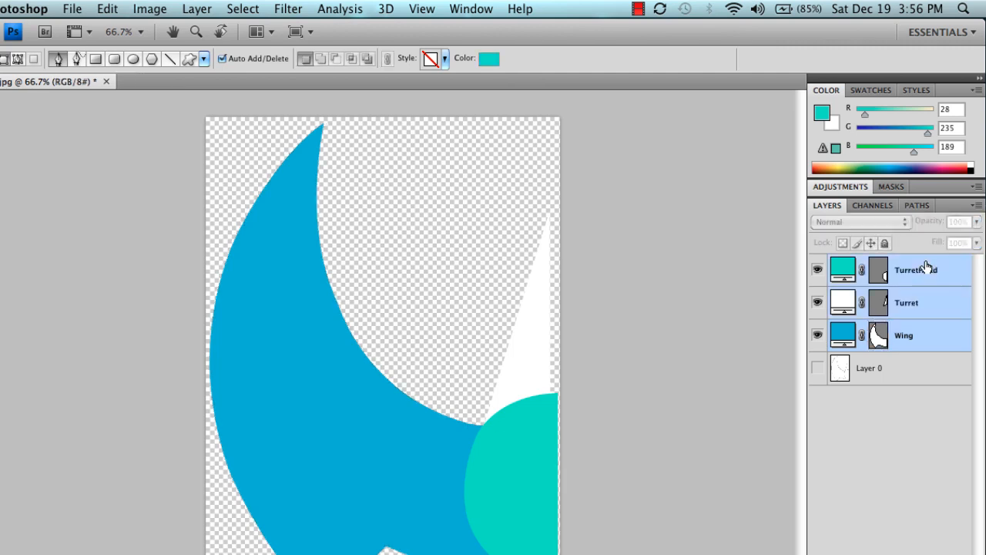
{"action": "left_click", "coordinate": [907, 339]}
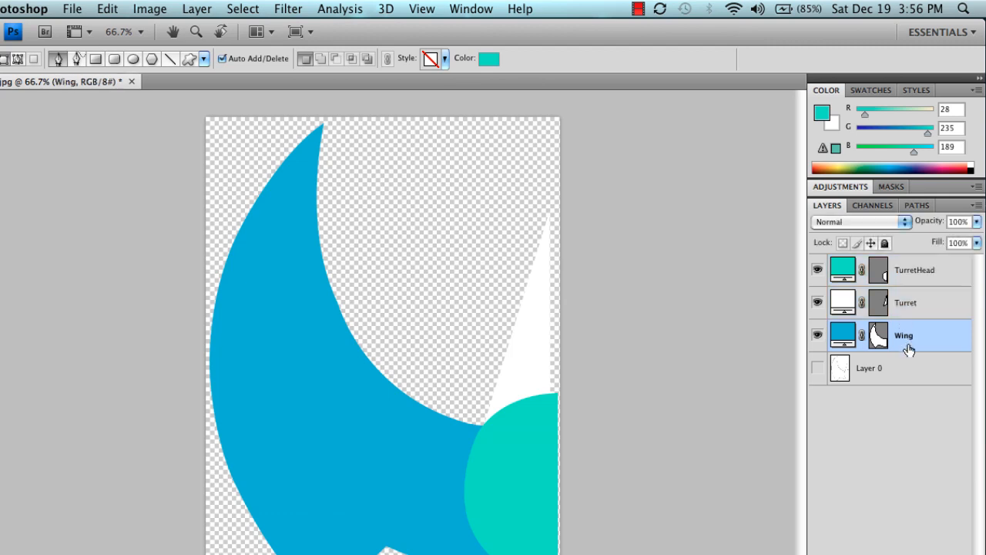
{"action": "left_click", "coordinate": [914, 279], "text": "shift"}
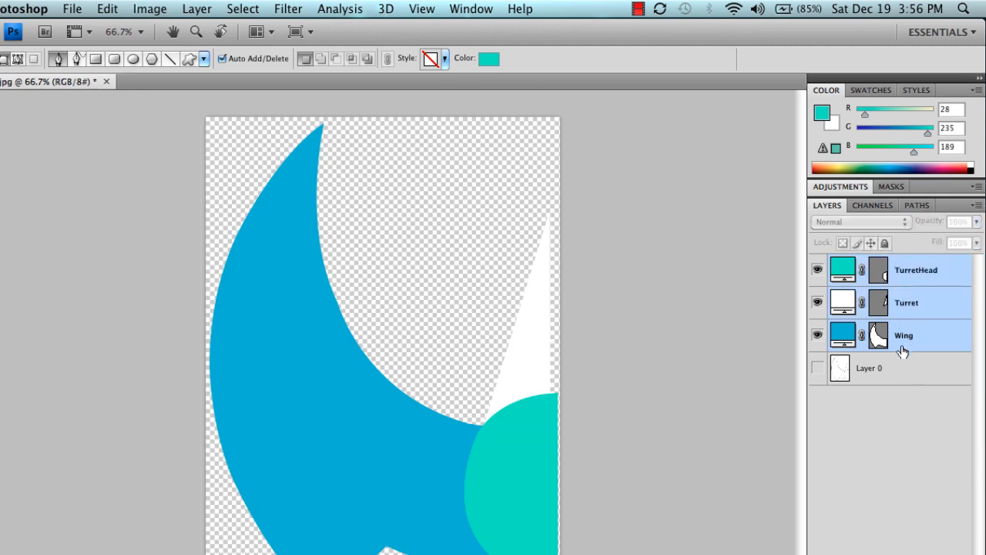
{"action": "key", "text": "v"}
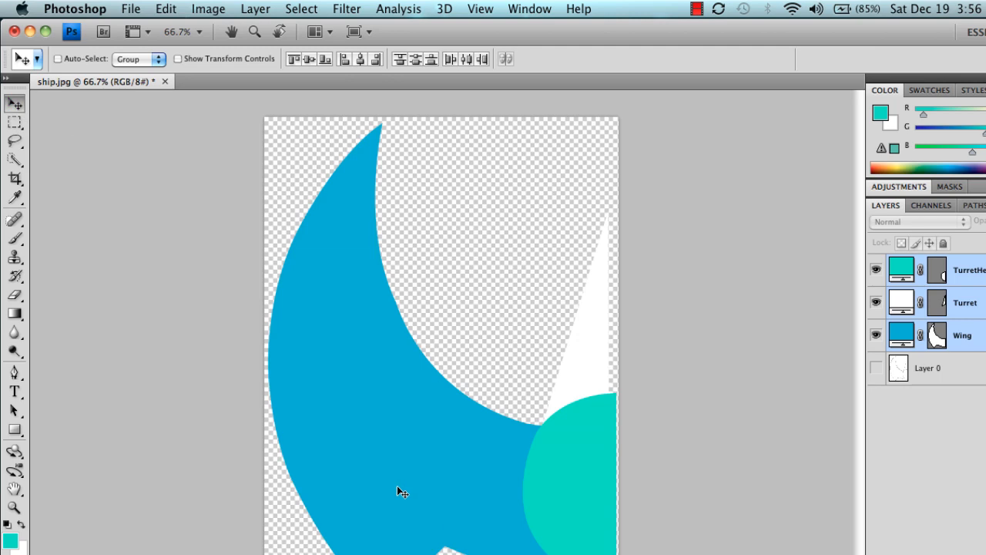
{"action": "mouse_move", "coordinate": [399, 487]}
{"action": "left_mouse_down"}
{"action": "mouse_move", "coordinate": [414, 488]}
{"action": "mouse_move", "coordinate": [352, 468]}
{"action": "mouse_move", "coordinate": [417, 484]}
{"action": "left_mouse_up"}
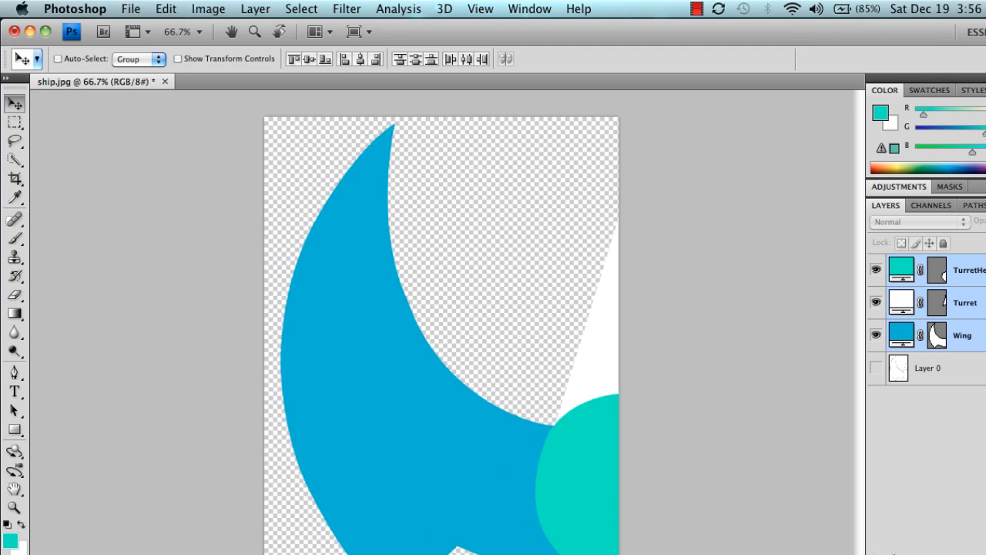
{"action": "key", "text": "super+z"}
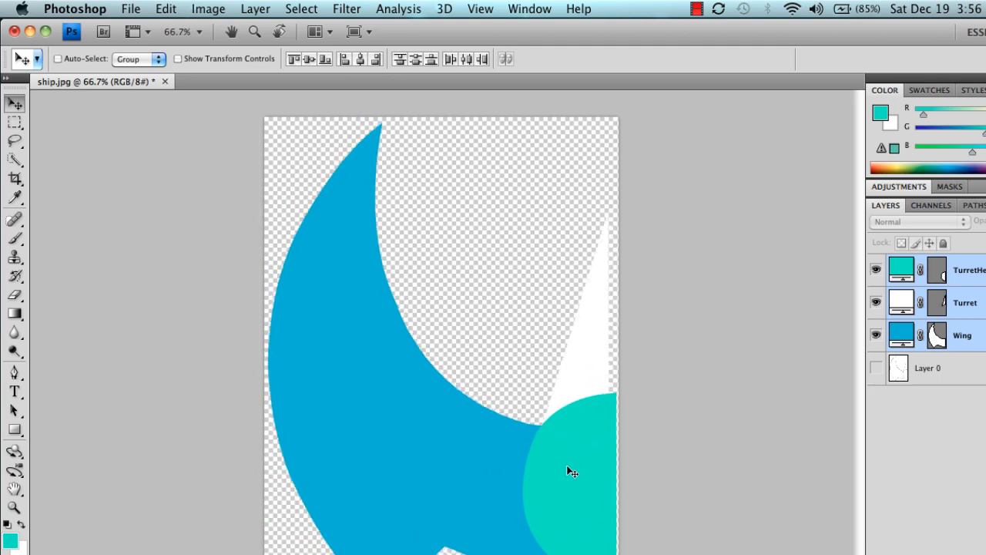
{"action": "left_click_drag", "start_coordinate": [571, 465], "coordinate": [572, 467]}
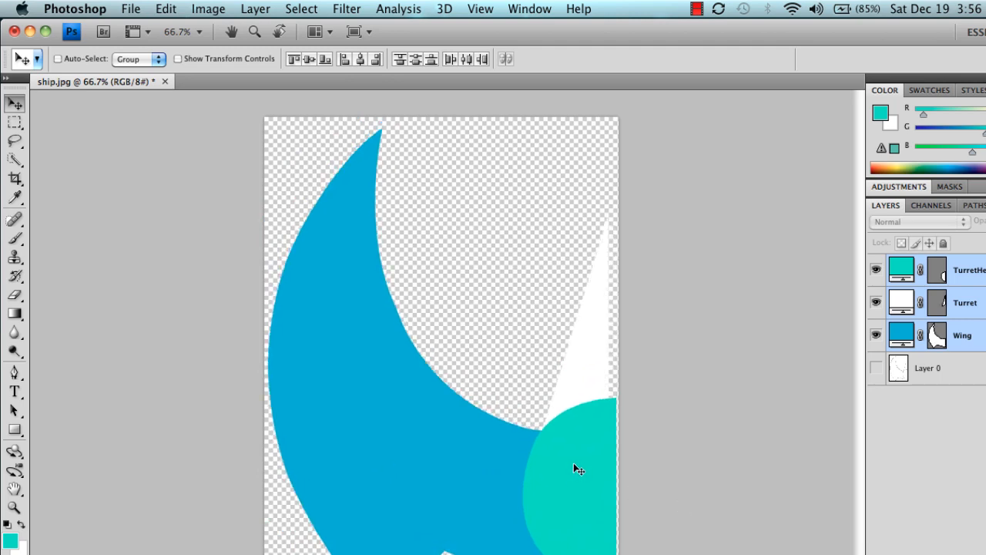
- Undo the last downward move and shift the three shape layers right until the turret head meets the canvas edge
{"action": "key", "text": "super+z"}
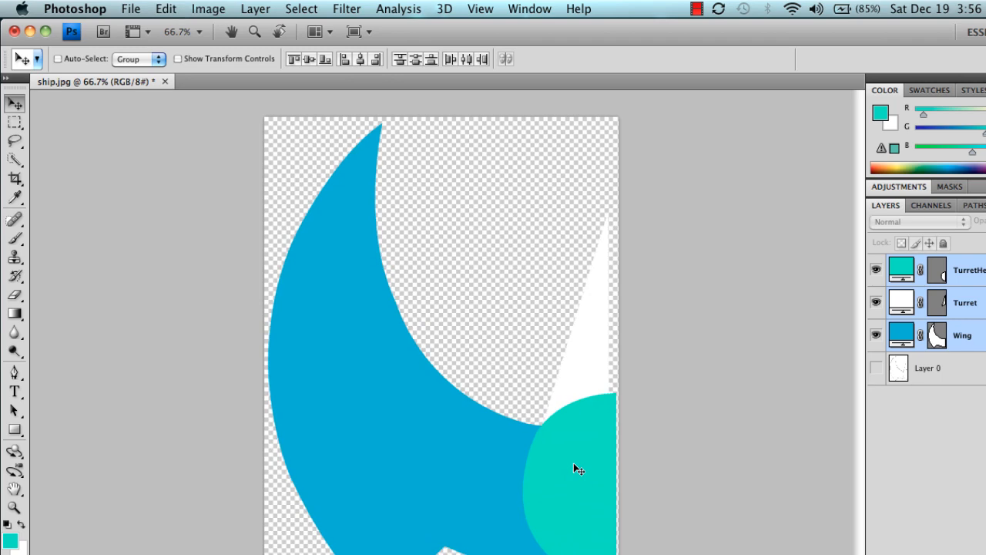
{"action": "key", "text": "Right"}
{"action": "key", "text": "Right"}
{"action": "key", "text": "Right"}
{"action": "key", "text": "Right"}
{"action": "key", "text": "Right"}
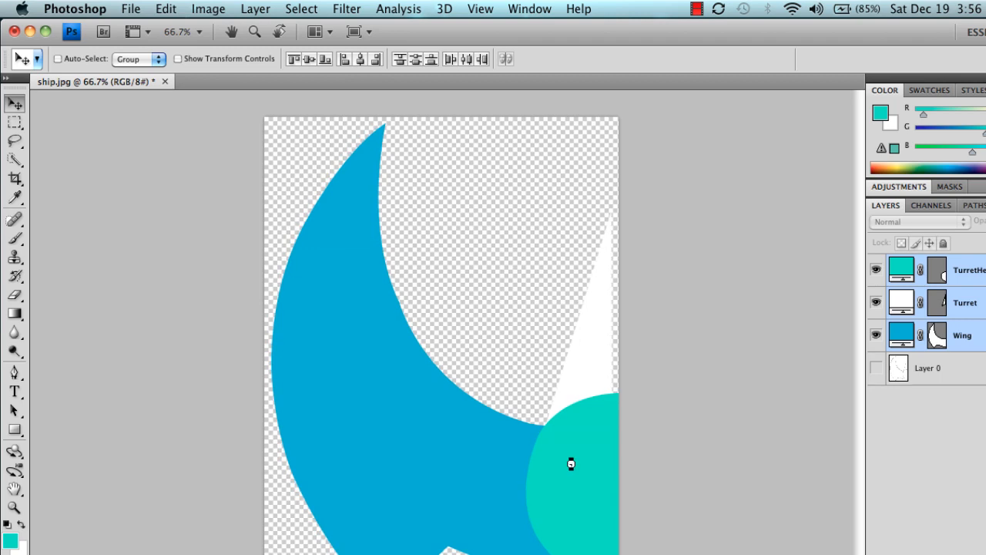
{"action": "key", "text": "Right"}
{"action": "key", "text": "Right"}
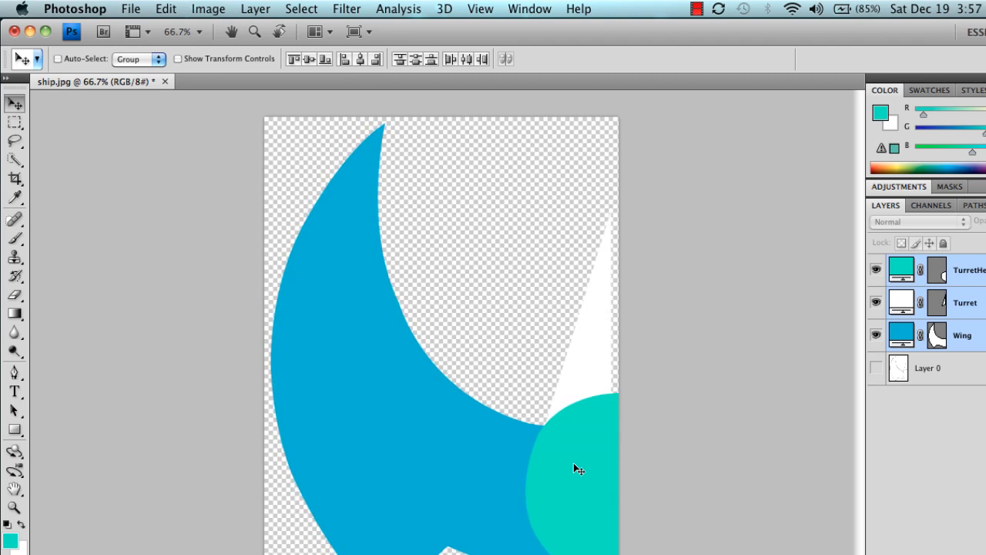
- Examine the wing edge up close and the turret head's alignment with the canvas edge, including the ship's lower part
{"action": "key", "text": "super+equal"}
{"action": "key", "text": "super+equal"}
{"action": "key", "text": "super+equal"}
{"action": "key", "text": "super+equal"}
{"action": "key", "text": "super+equal"}
{"action": "key", "text": "super+equal"}
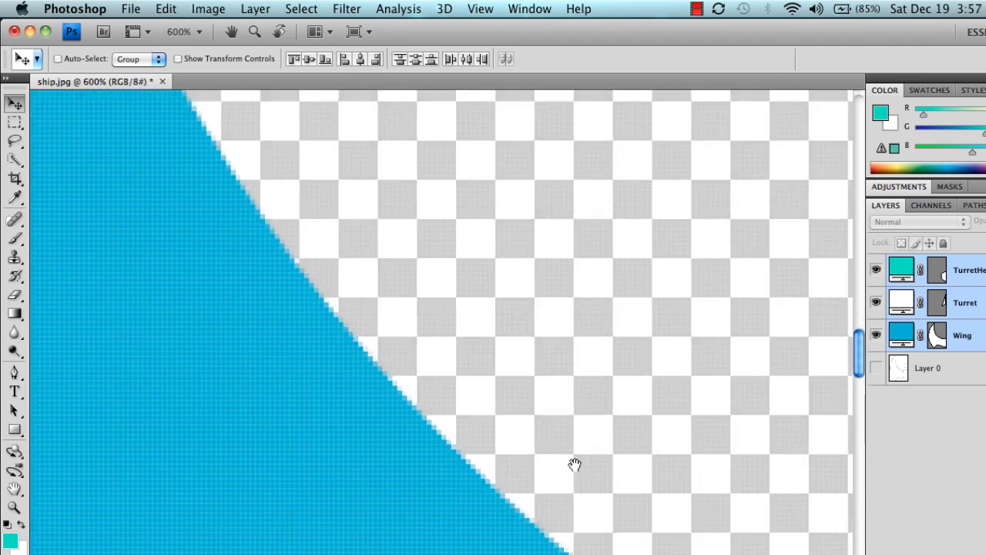
{"action": "left_click_drag", "start_coordinate": [574, 464], "coordinate": [511, 401]}
{"action": "key", "text": "super+minus"}
{"action": "key", "text": "super+minus"}
{"action": "key", "text": "super+minus"}
{"action": "key", "text": "super+minus"}
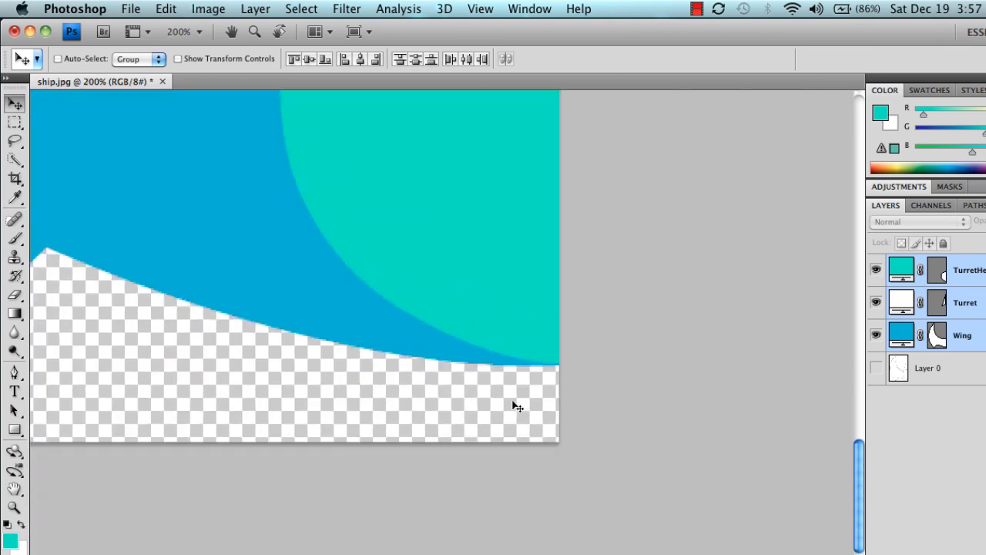
{"action": "key", "text": "super+minus"}
{"action": "key", "text": "super+minus"}
{"action": "key", "text": "super+plus"}
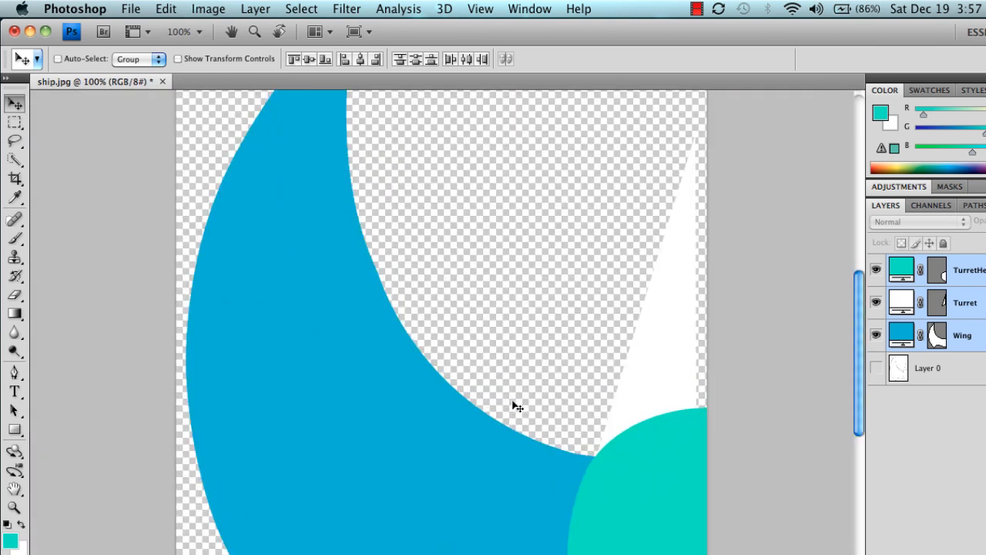
{"action": "left_click_drag", "start_coordinate": [473, 297], "coordinate": [467, 100]}
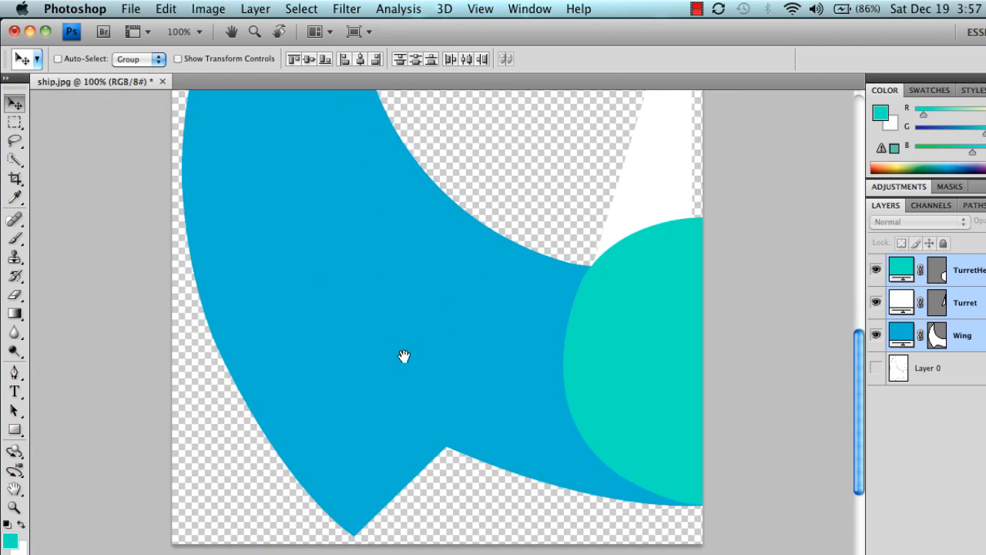
- Try a 3 px black outside stroke at 73% opacity on the Wing layer
{"action": "left_click", "coordinate": [983, 337]}
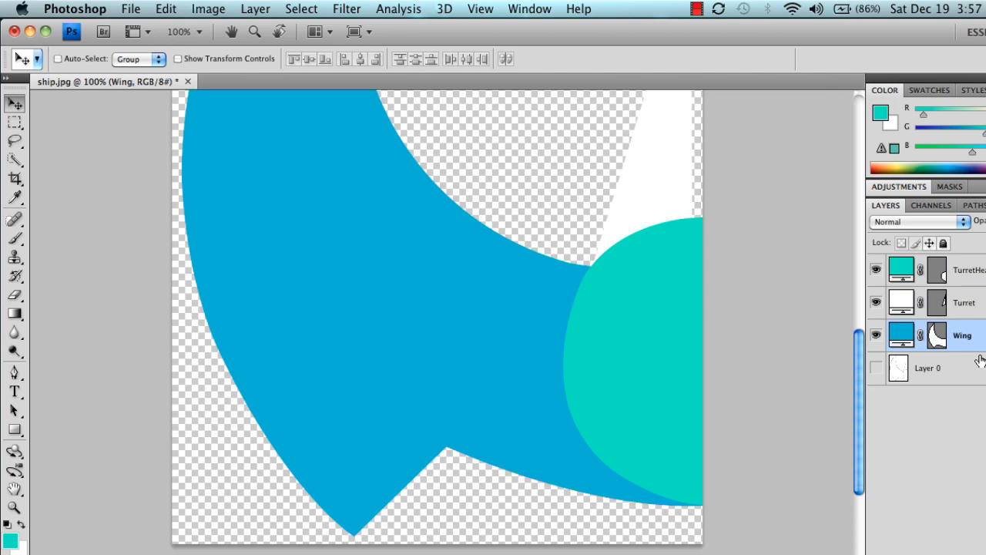
{"action": "right_click", "coordinate": [963, 335]}
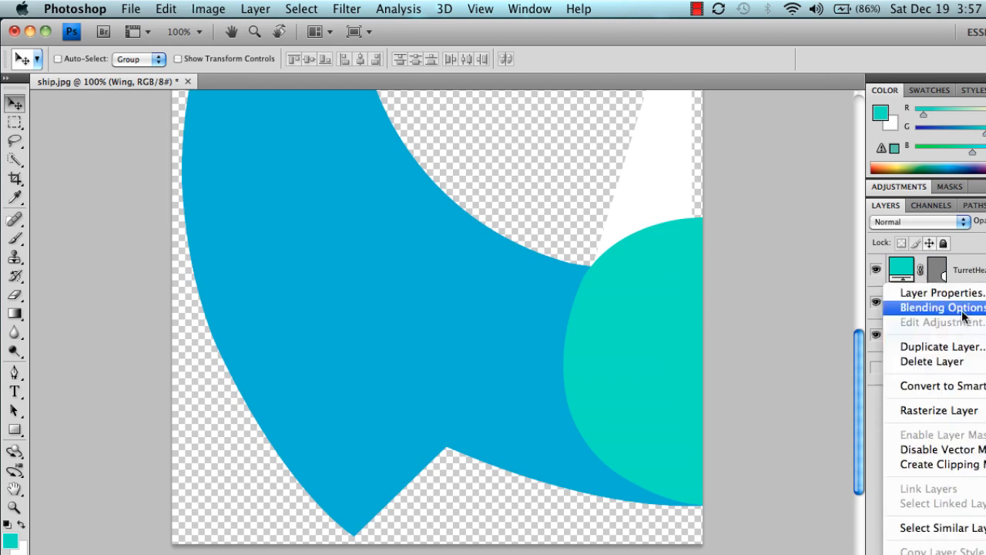
{"action": "left_click", "coordinate": [963, 309]}
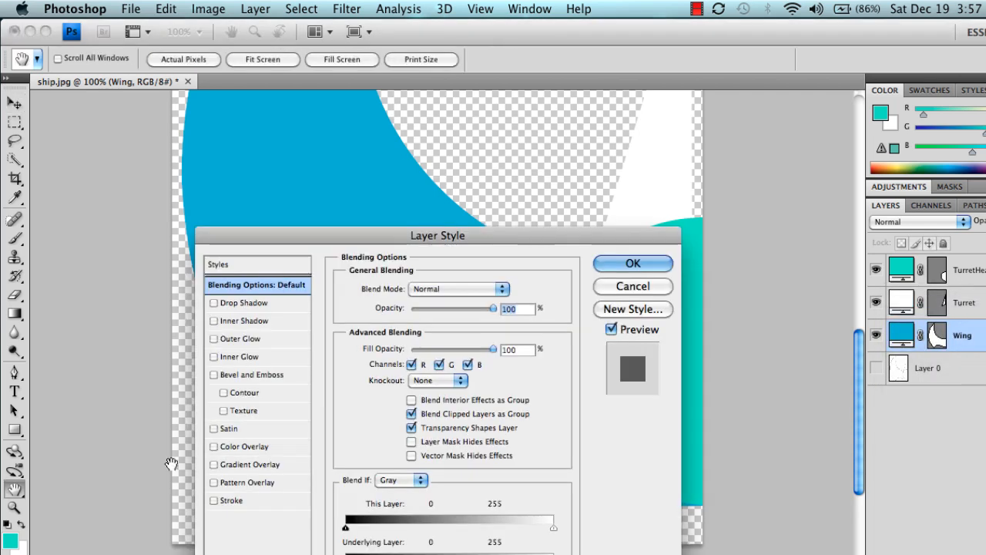
{"action": "left_click", "coordinate": [231, 500]}
{"action": "double_click", "coordinate": [493, 287]}
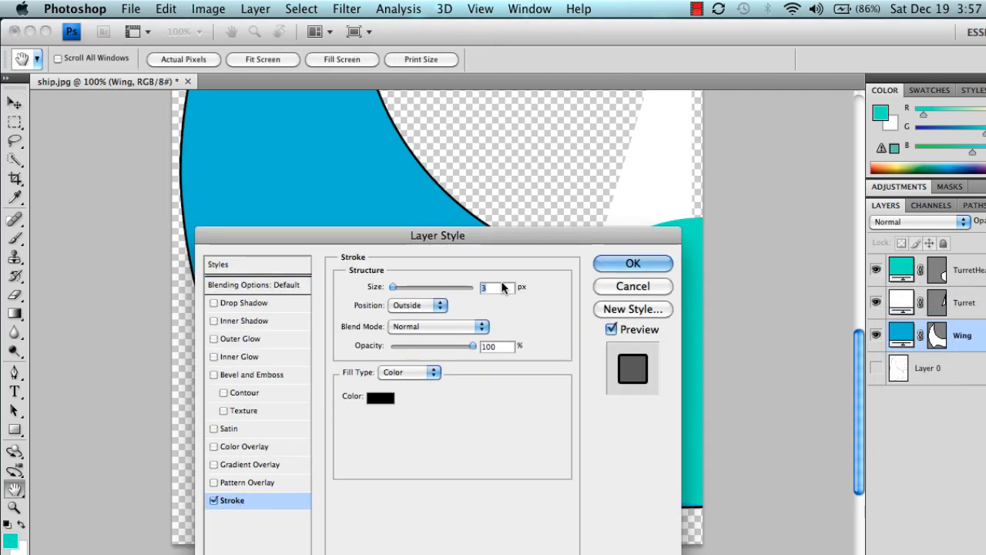
{"action": "mouse_move", "coordinate": [426, 236]}
{"action": "left_mouse_down"}
{"action": "mouse_move", "coordinate": [481, 242]}
{"action": "mouse_move", "coordinate": [446, 240]}
{"action": "left_mouse_up"}
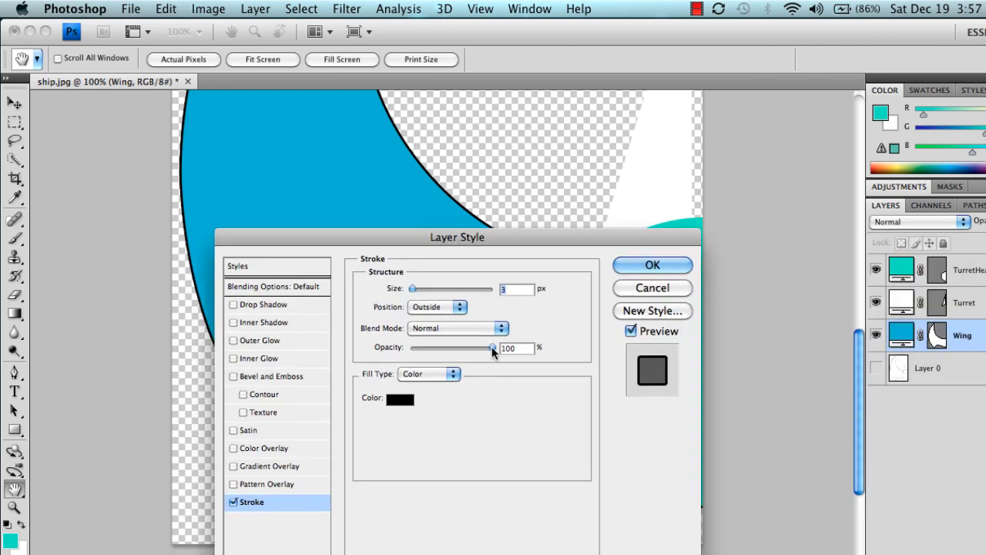
{"action": "left_click_drag", "start_coordinate": [491, 348], "coordinate": [465, 351]}
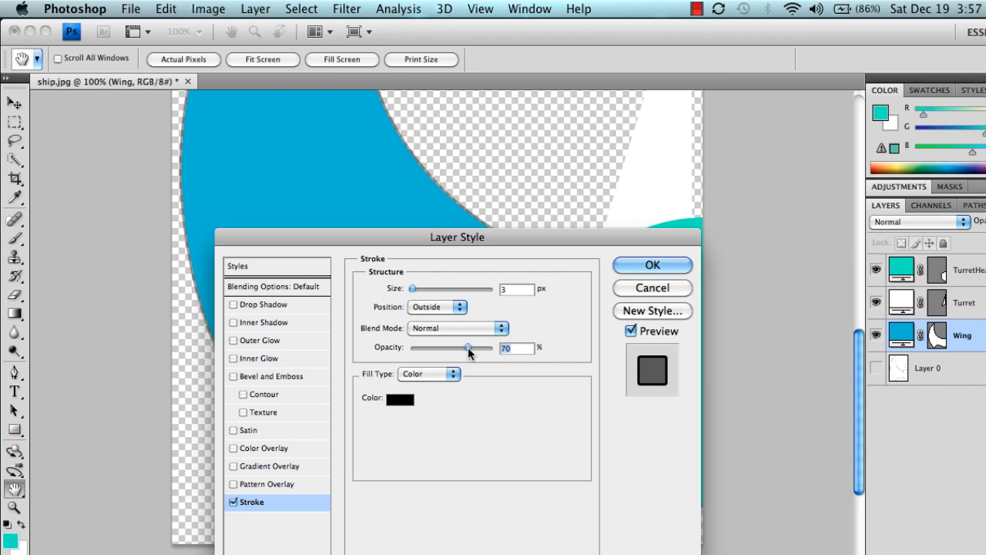
{"action": "left_click_drag", "start_coordinate": [470, 353], "coordinate": [472, 354]}
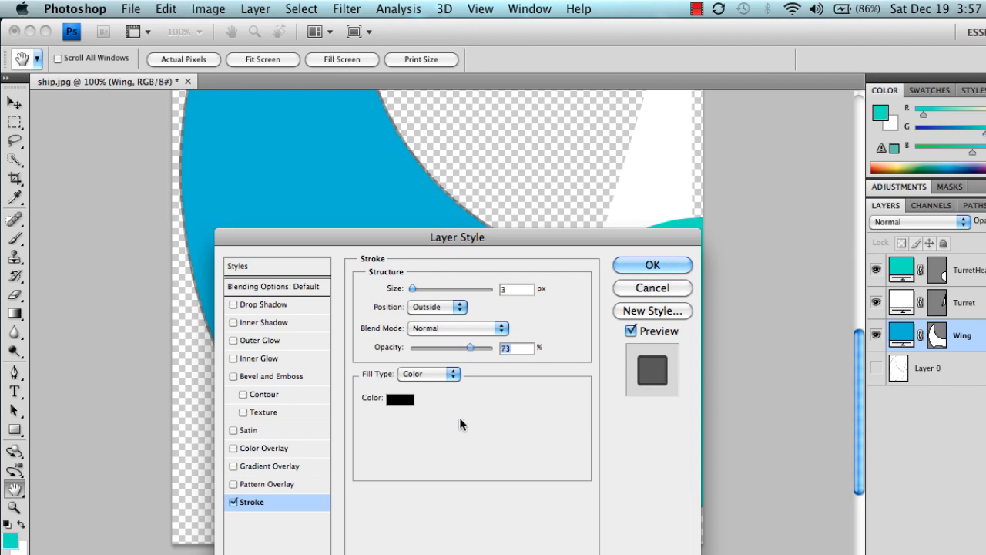
{"action": "left_click", "coordinate": [646, 265]}
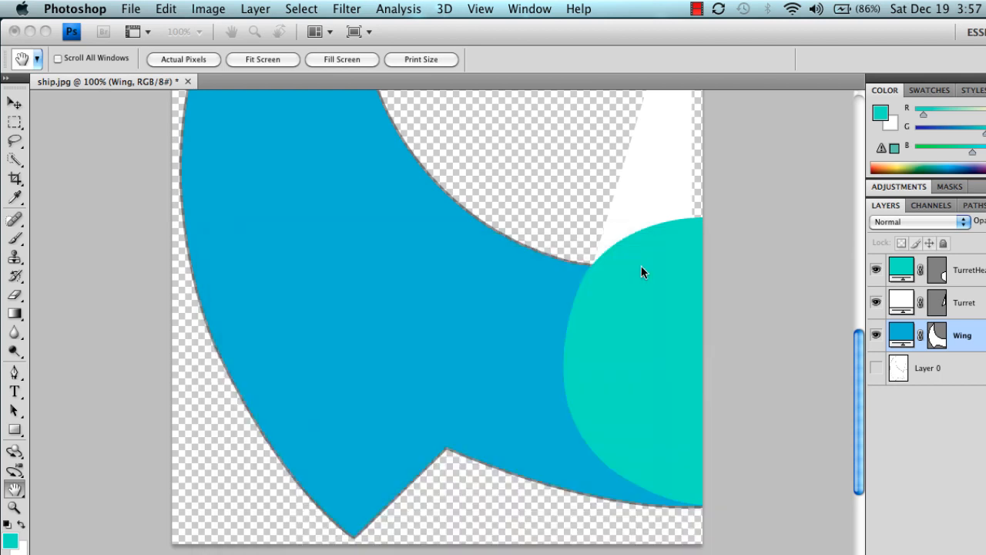
- Check the outline along the upper wing and undo the Wing layer's stroke
{"action": "key", "text": "v"}
{"action": "mouse_move", "coordinate": [580, 309]}
{"action": "left_mouse_down"}
{"action": "mouse_move", "coordinate": [553, 542]}
{"action": "mouse_move", "coordinate": [556, 533]}
{"action": "left_mouse_up"}
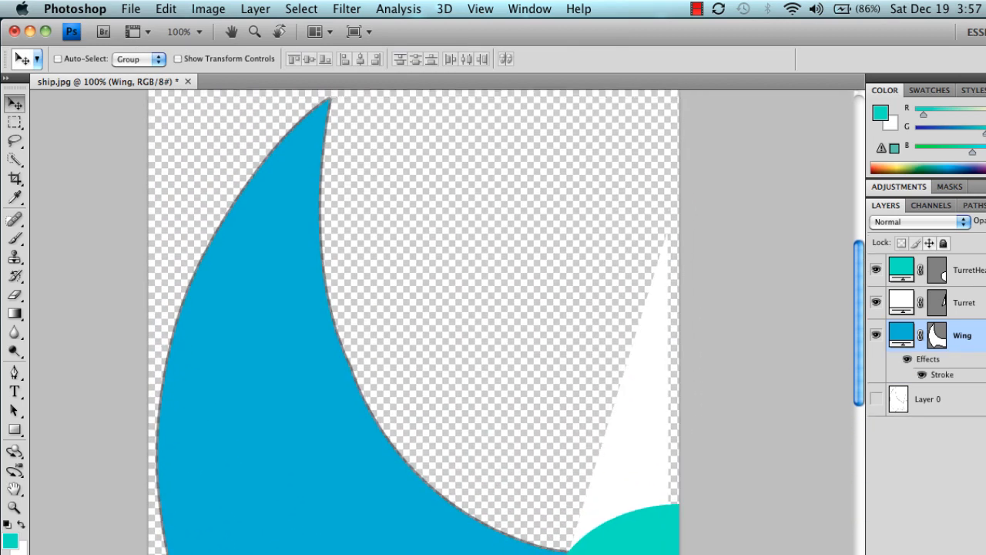
{"action": "key", "text": "ctrl+z"}
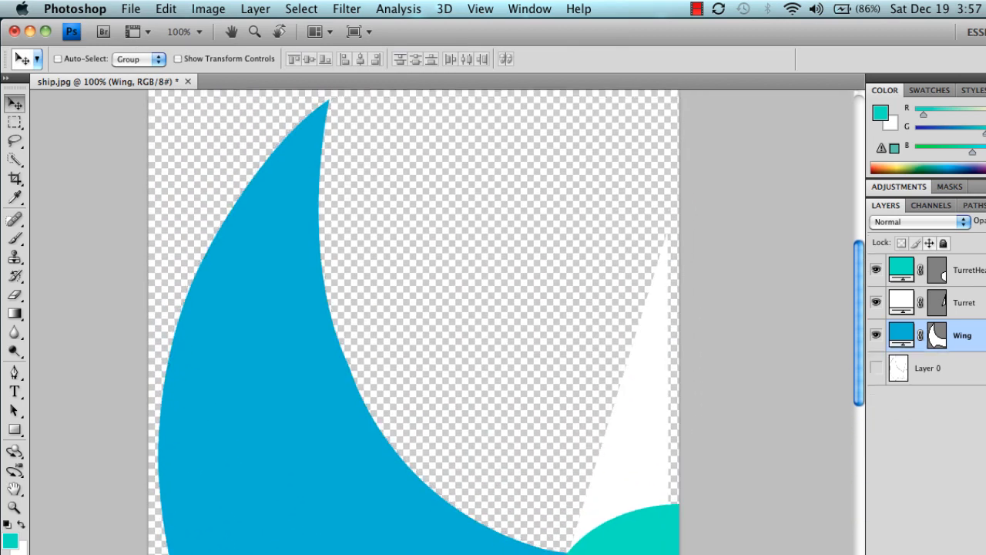
- Apply a 2 px black outside stroke at 100% opacity to the Wing layer
{"action": "right_click", "coordinate": [977, 343]}
{"action": "key", "text": "Escape"}
{"action": "key", "text": "space"}
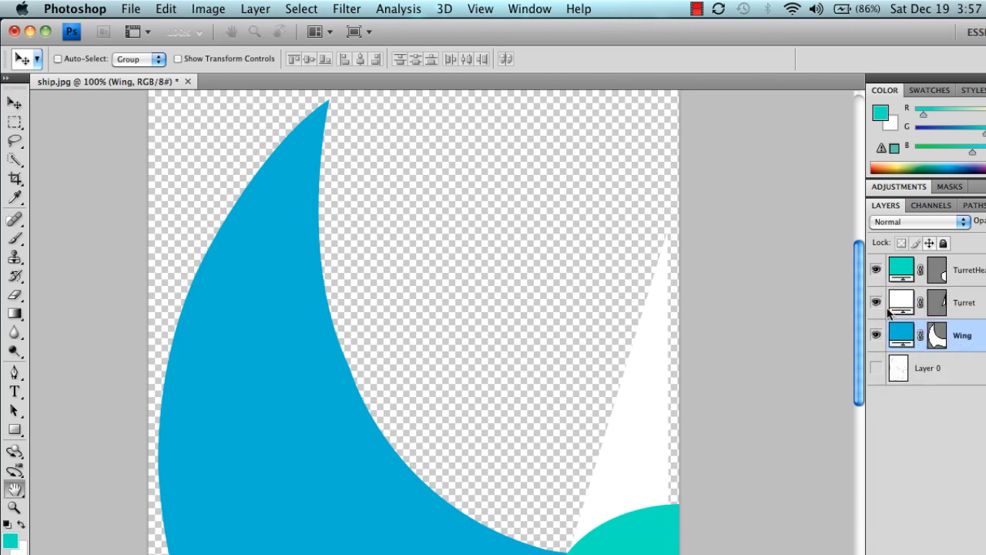
{"action": "left_click", "coordinate": [267, 501]}
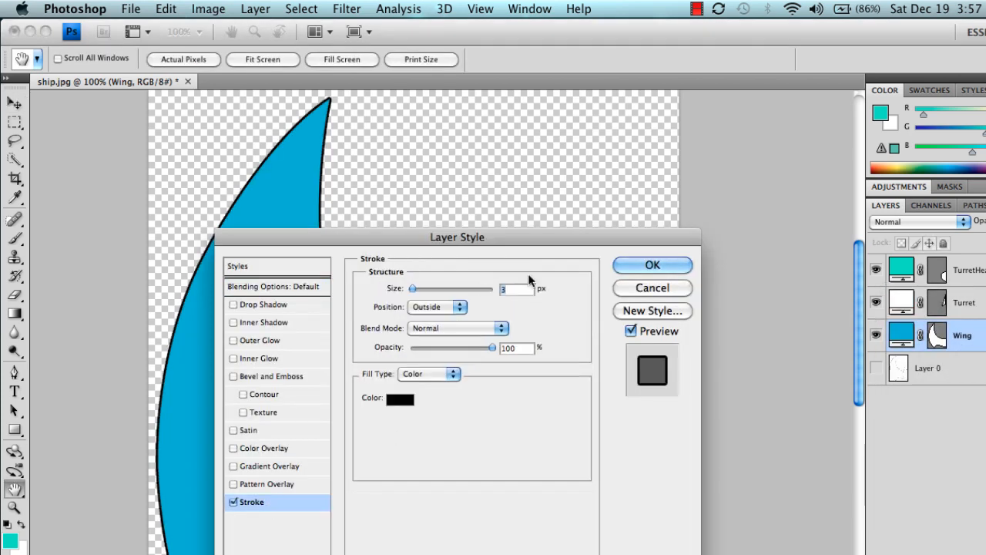
{"action": "type", "text": "1"}
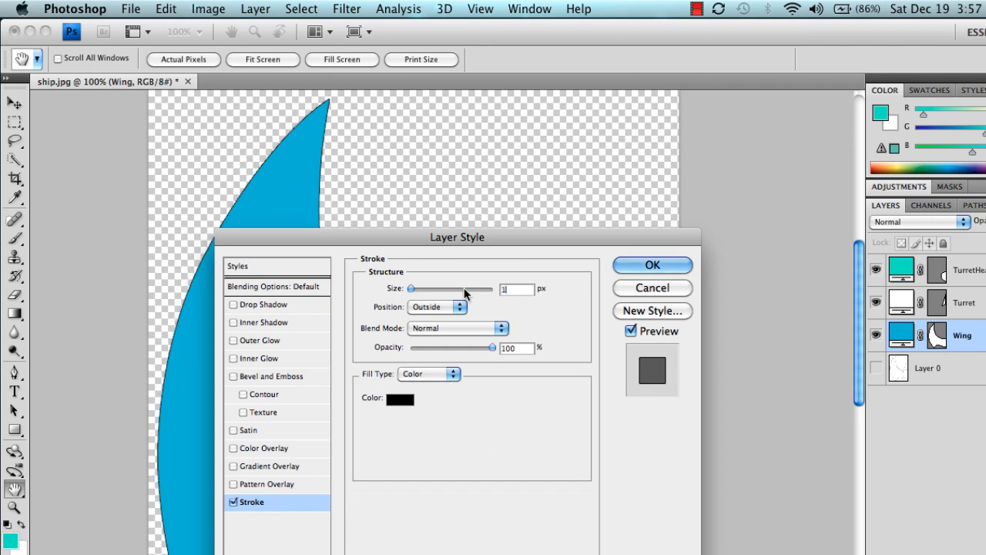
{"action": "key", "text": "BackSpace"}
{"action": "type", "text": "2"}
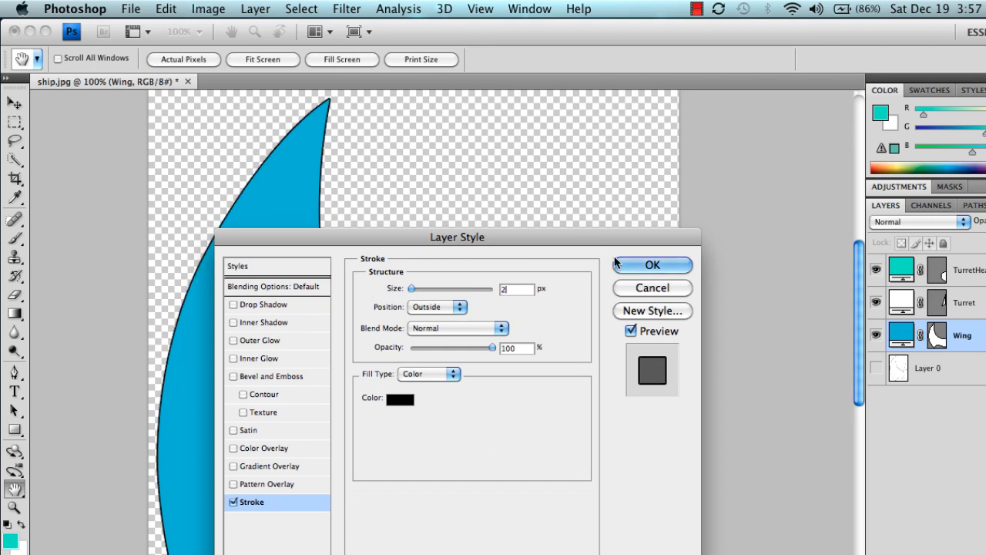
{"action": "key", "text": "Return"}
- Give the Turret layer a 2 px black outside stroke at 100% opacity
{"action": "key", "text": "v"}
{"action": "left_click_drag", "start_coordinate": [537, 532], "coordinate": [479, 247]}
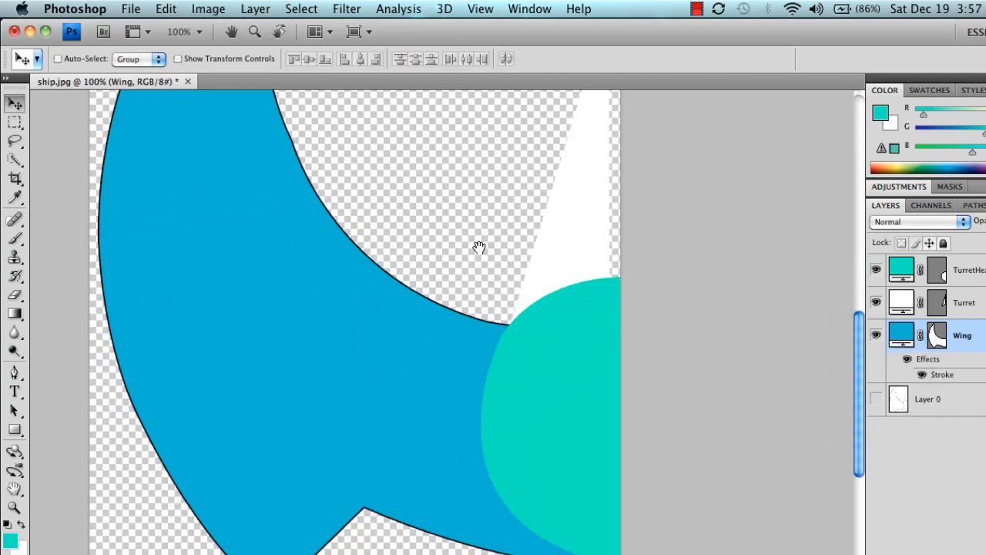
{"action": "left_click", "coordinate": [977, 304]}
{"action": "right_click", "coordinate": [977, 305]}
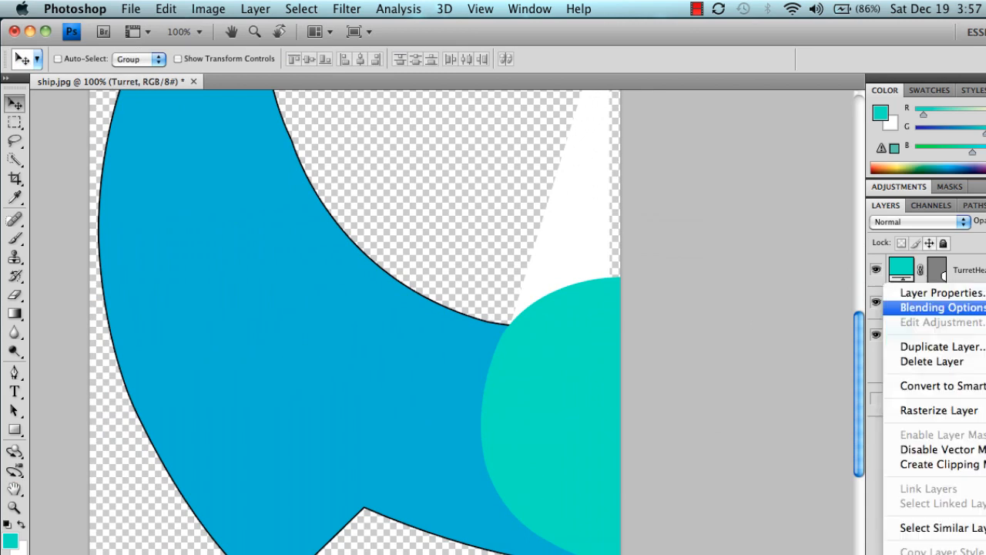
{"action": "left_click", "coordinate": [978, 307]}
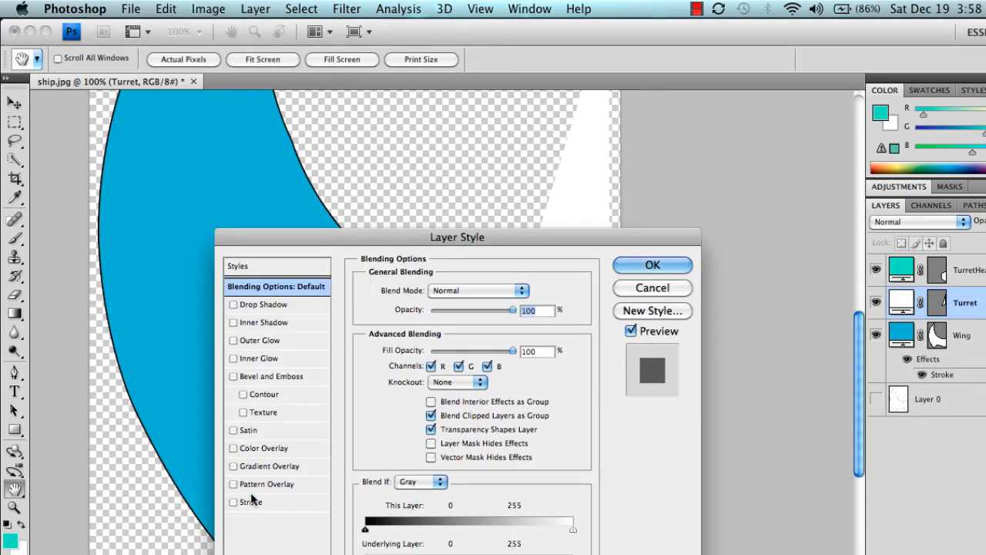
{"action": "left_click", "coordinate": [252, 501]}
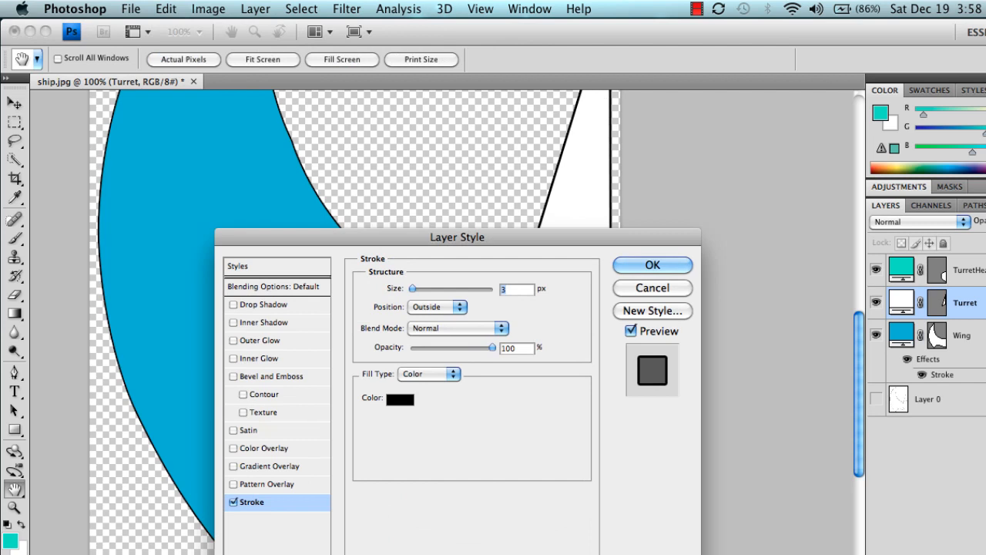
{"action": "type", "text": "2"}
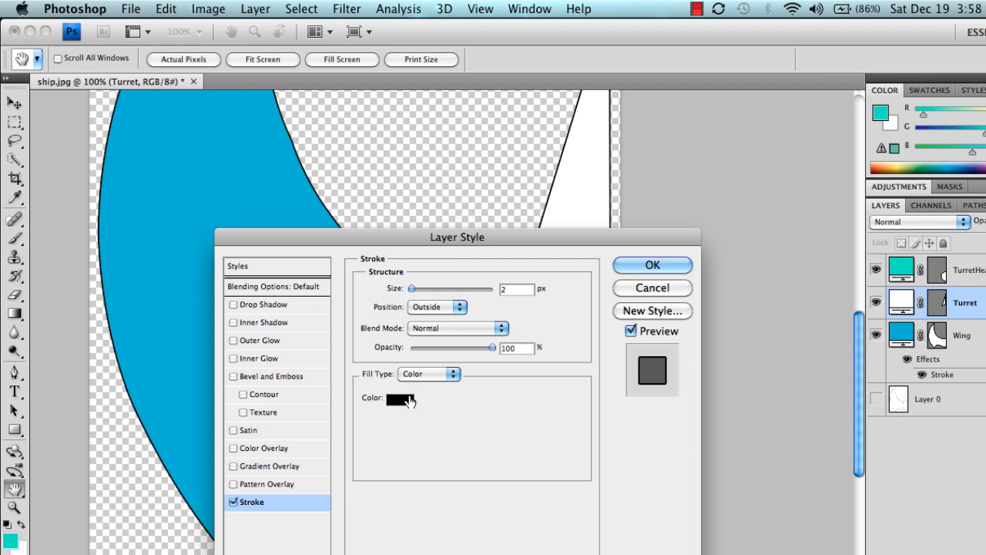
{"action": "left_click", "coordinate": [653, 265]}
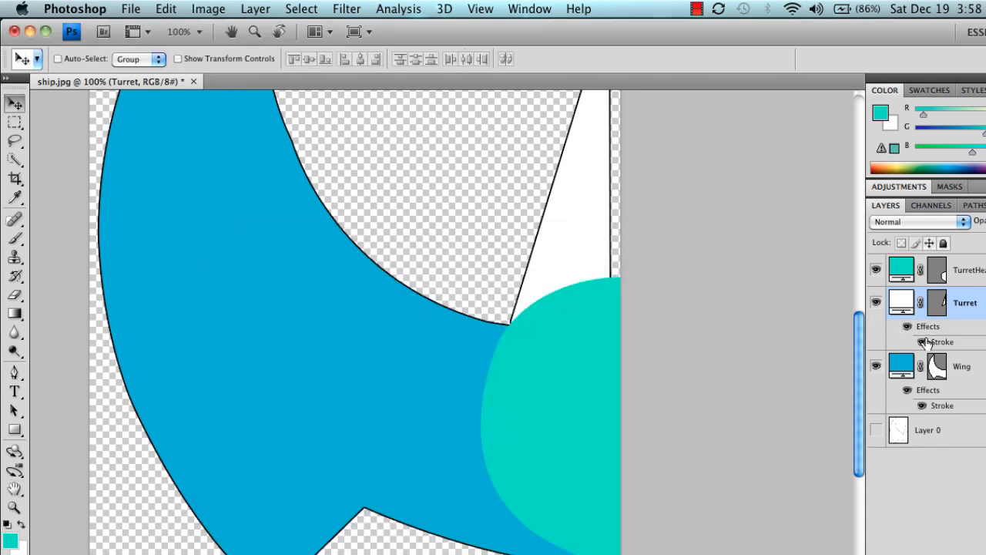
- Add a 2 px black outside stroke at 100% opacity to the TurretHead layer
{"action": "left_click", "coordinate": [967, 276]}
{"action": "right_click", "coordinate": [969, 277]}
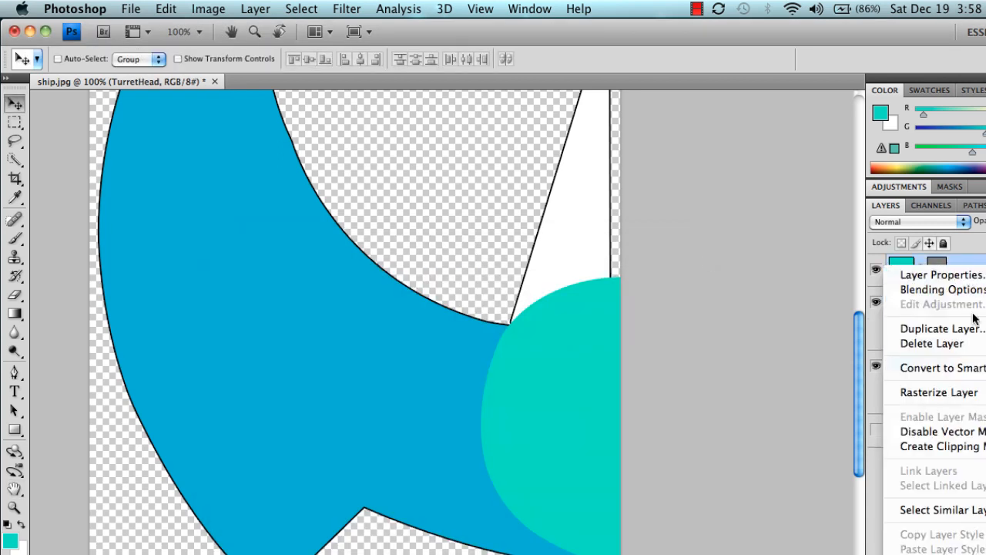
{"action": "left_click", "coordinate": [948, 290]}
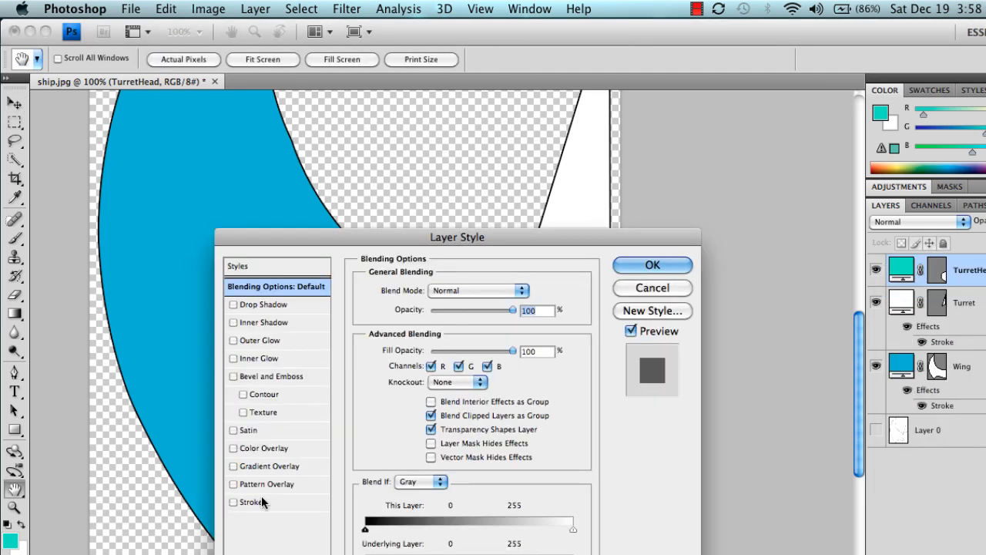
{"action": "left_click", "coordinate": [261, 499]}
{"action": "type", "text": "2"}
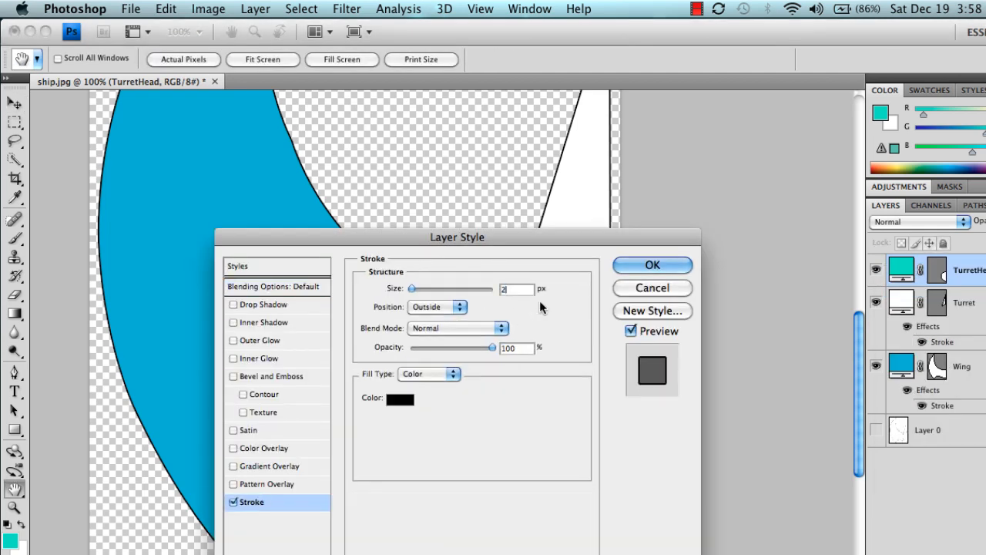
{"action": "left_click", "coordinate": [632, 262]}
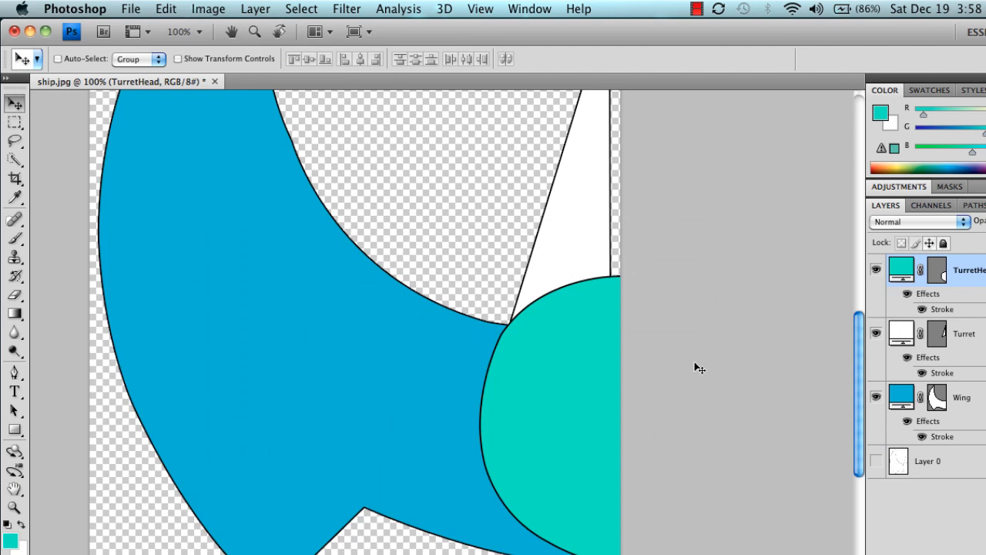
- Create a new layer named Effects above the TurretHead layer, with Normal mode and 100% opacity
{"action": "key", "text": "super+minus"}
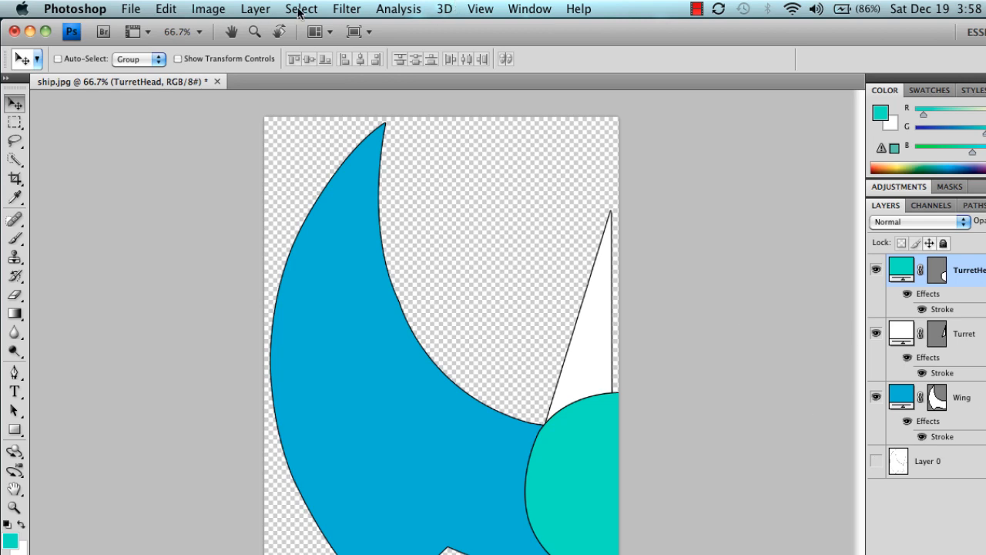
{"action": "left_click", "coordinate": [258, 10]}
{"action": "mouse_move", "coordinate": [263, 28]}
{"action": "left_click", "coordinate": [446, 35]}
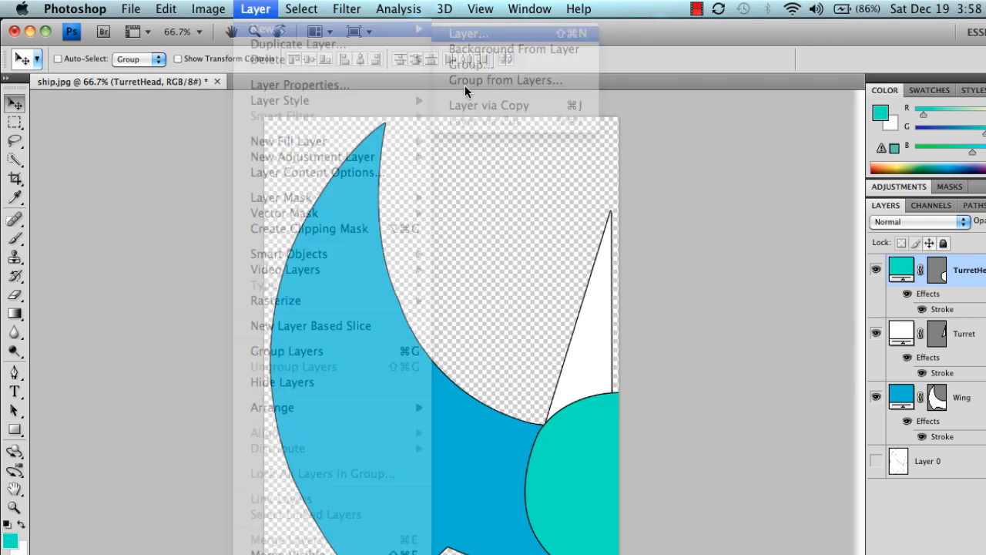
{"action": "type", "text": "Effects"}
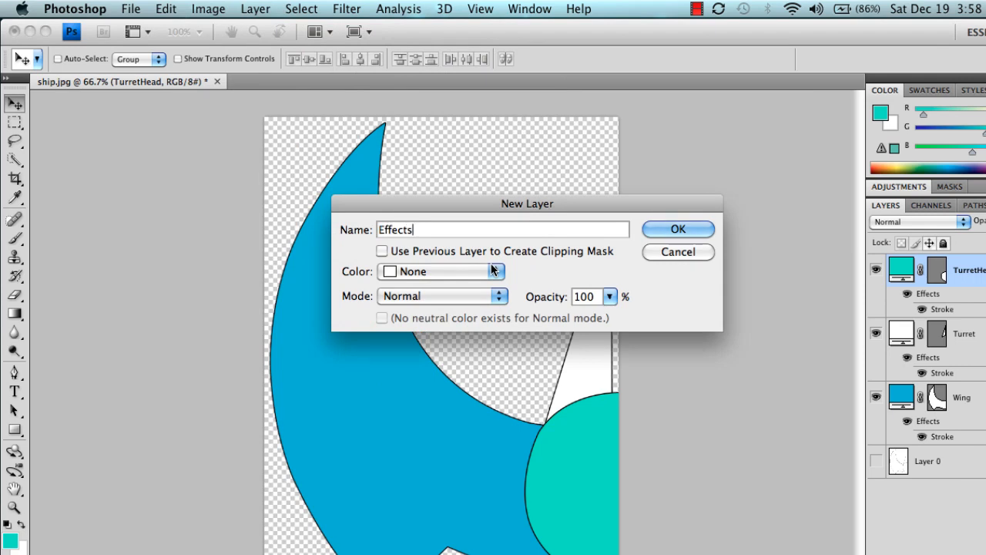
{"action": "key", "text": "Return"}
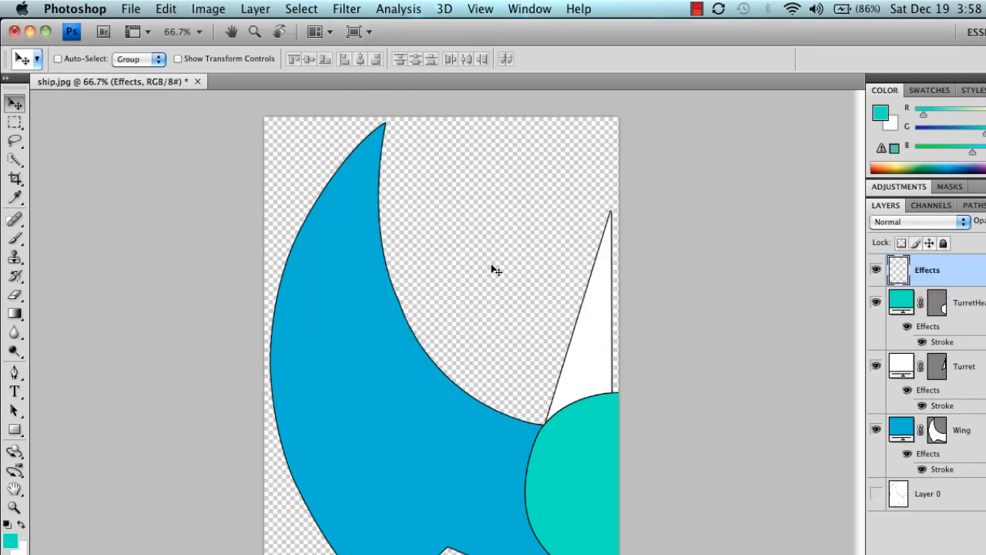
- Set the Pen tool's colour to white for drawing on the Effects layer
{"action": "key", "text": "p"}
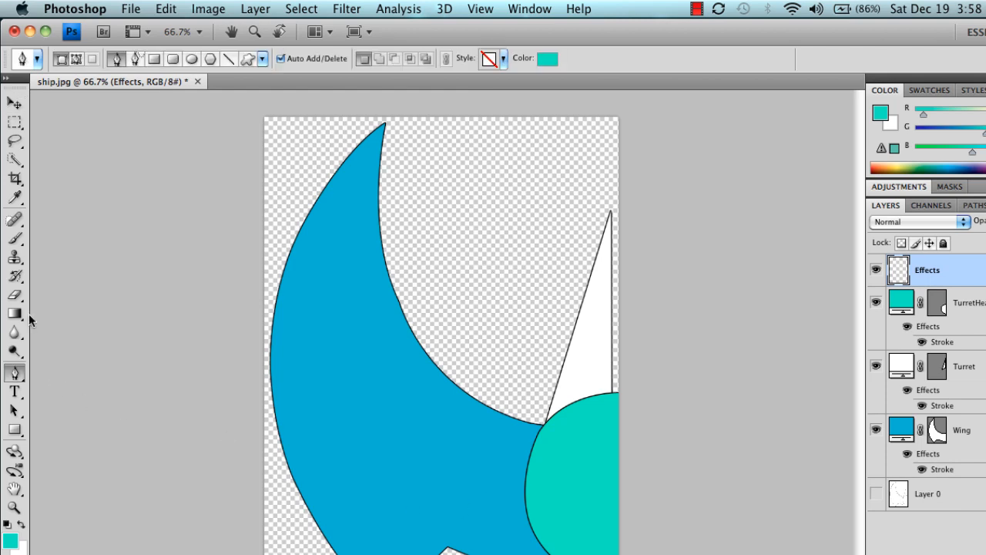
{"action": "left_click", "coordinate": [548, 57]}
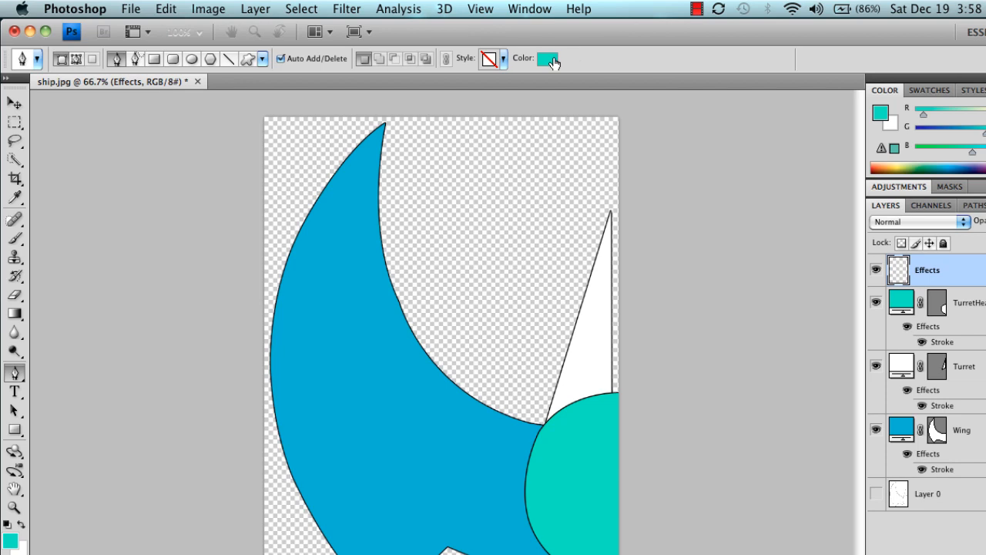
{"action": "left_click", "coordinate": [306, 182]}
{"action": "left_click", "coordinate": [686, 171]}
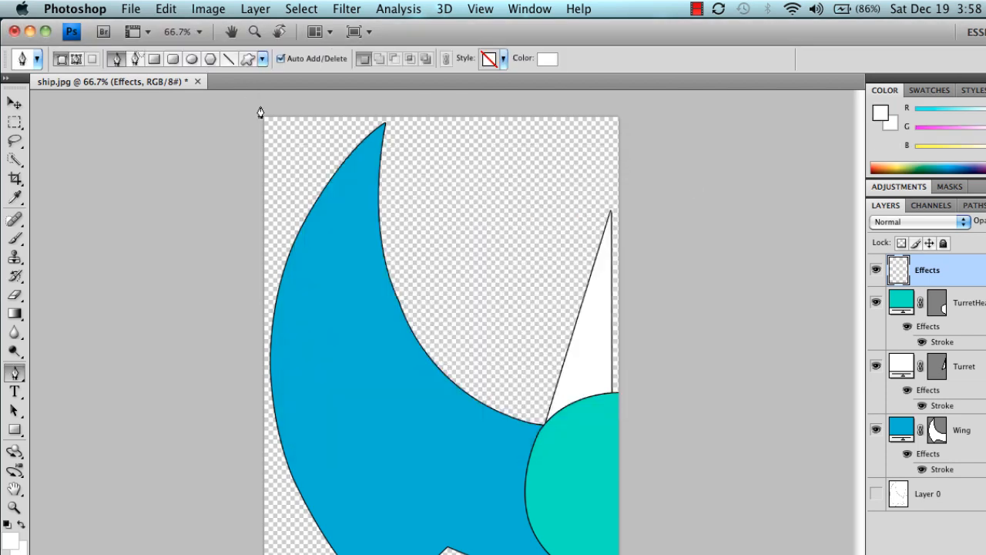
- Draw an open curved path with the Pen tool in Paths mode on the lower wing, just beside the turret head
{"action": "left_click", "coordinate": [76, 59]}
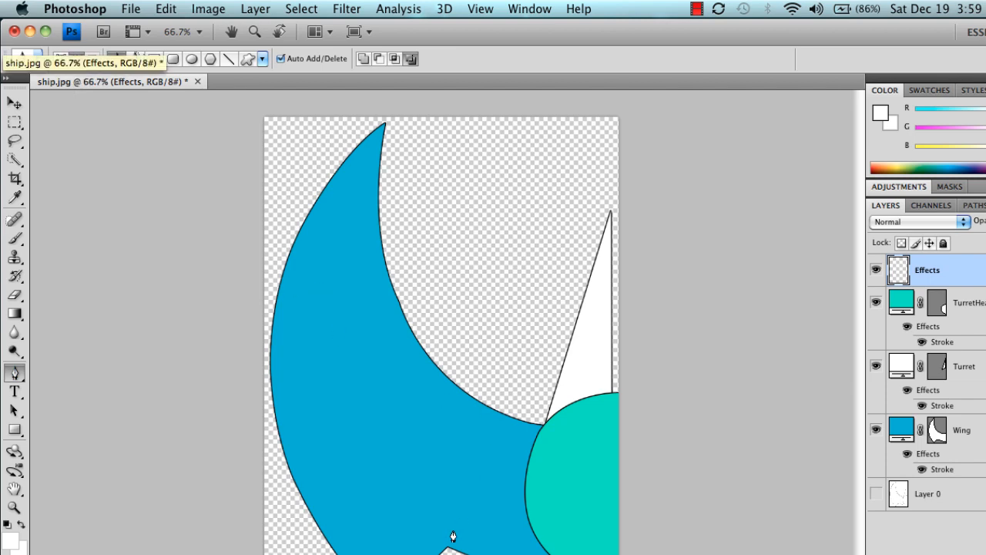
{"action": "left_click", "coordinate": [489, 436]}
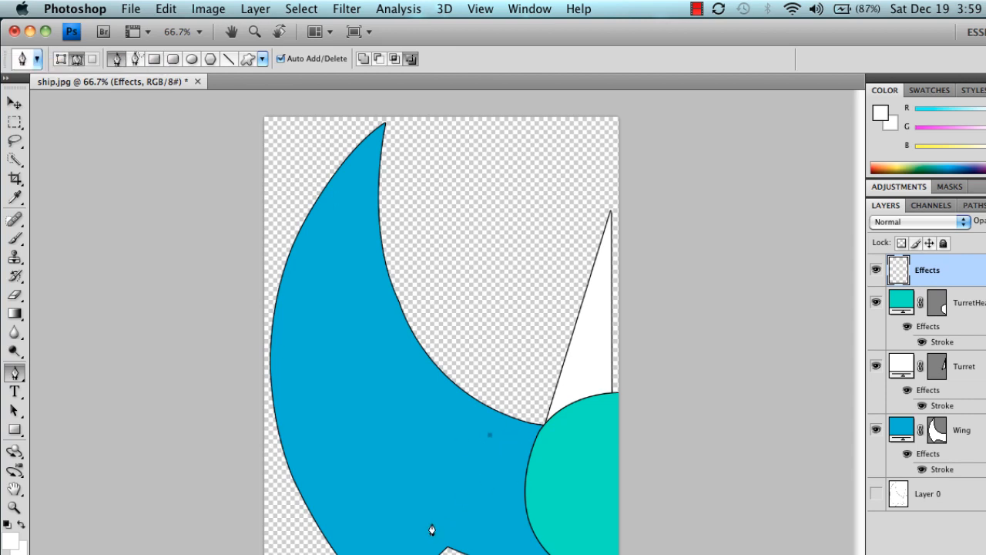
{"action": "left_click_drag", "start_coordinate": [431, 530], "coordinate": [424, 553]}
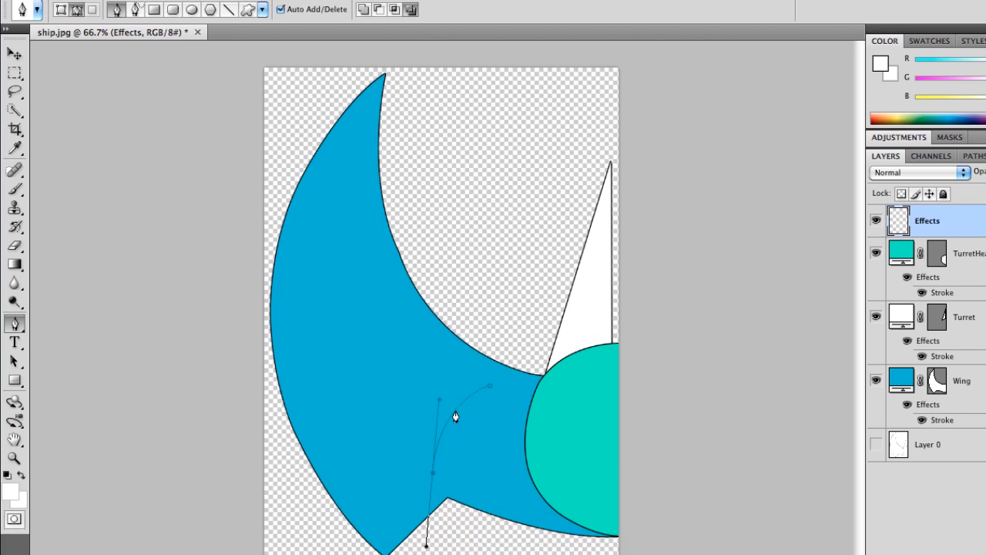
- Stroke the curved path with the Brush in white, without simulated pressure, and dismiss the path
{"action": "right_click", "coordinate": [455, 457]}
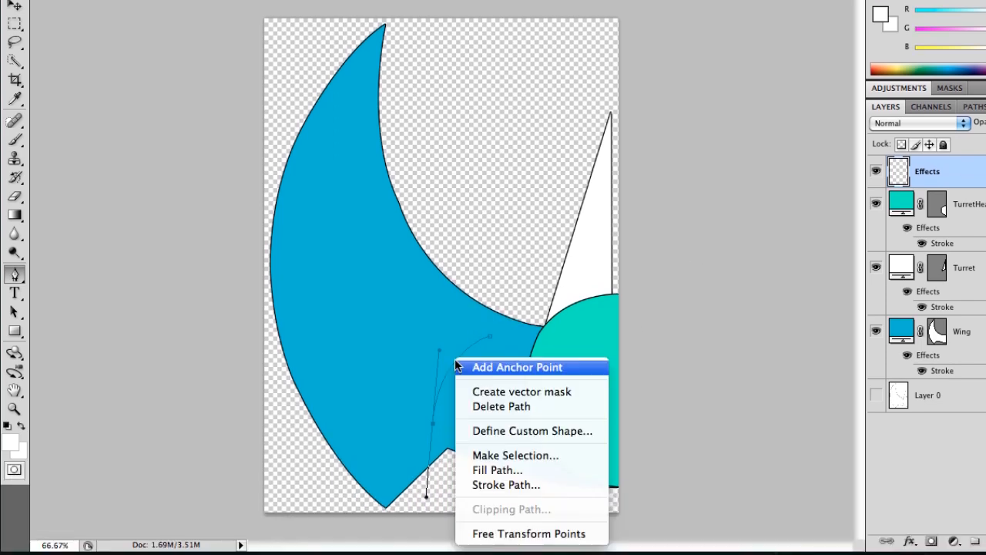
{"action": "left_click", "coordinate": [505, 486]}
{"action": "left_click", "coordinate": [508, 151]}
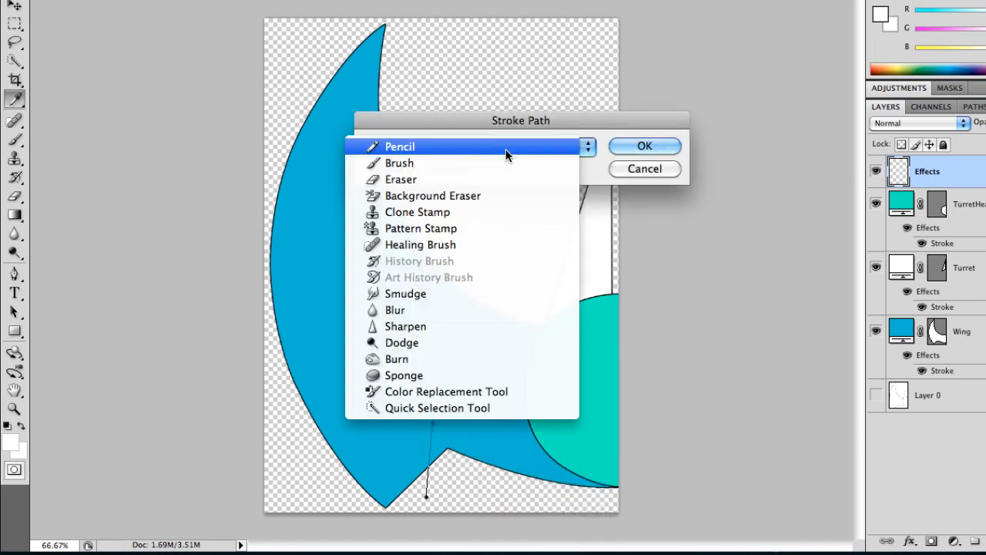
{"action": "left_click", "coordinate": [485, 164]}
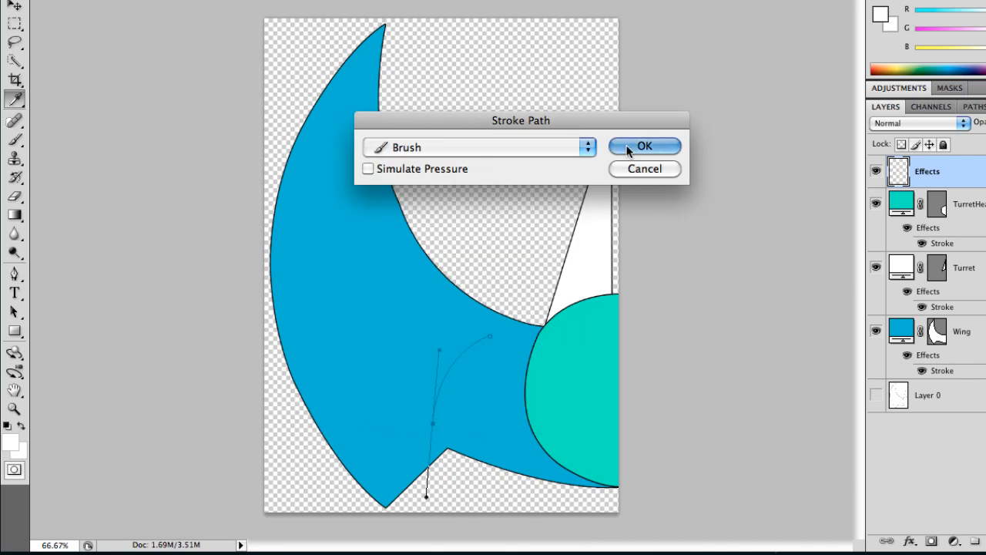
{"action": "left_click", "coordinate": [644, 147]}
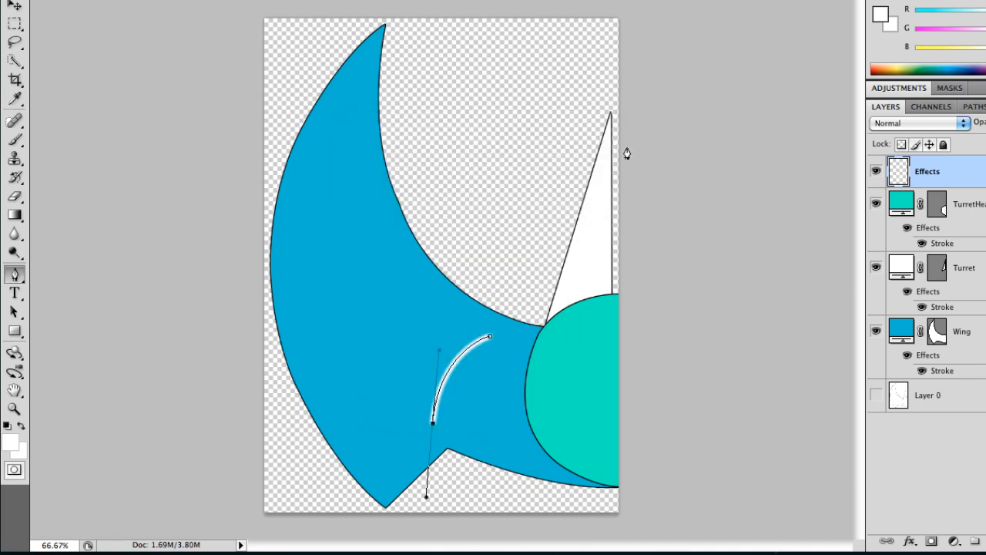
{"action": "key", "text": "Return"}
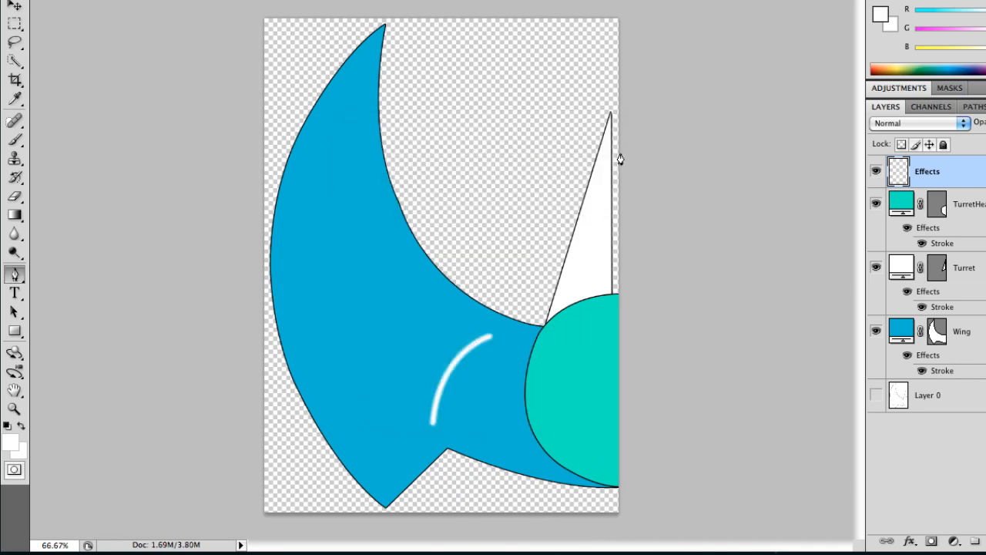